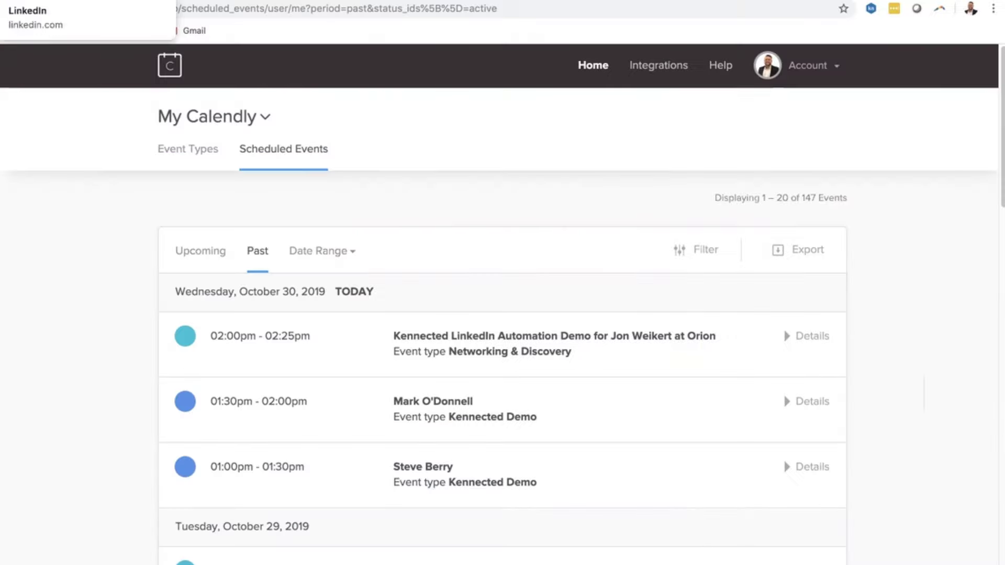
Step: Switch to the LinkedIn browser tab showing the home feed
{"action": "left_click", "coordinate": [53, 0]}
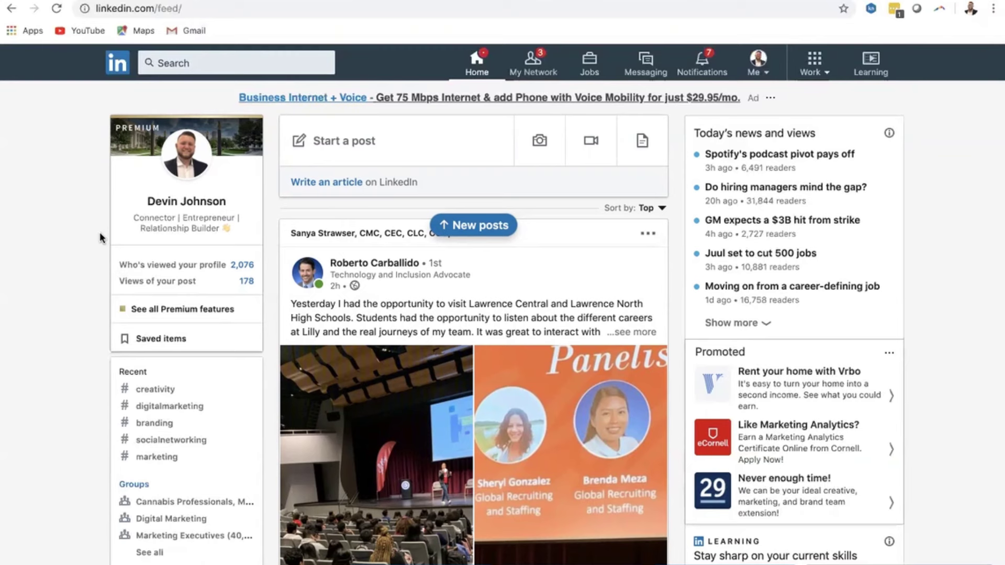
Step: Open Kennected settings and load the Senior Business Devolpment sequence, discarding unsaved changes
{"action": "left_click", "coordinate": [245, 8]}
{"action": "type", "text": "k"}
{"action": "key", "text": "Return"}
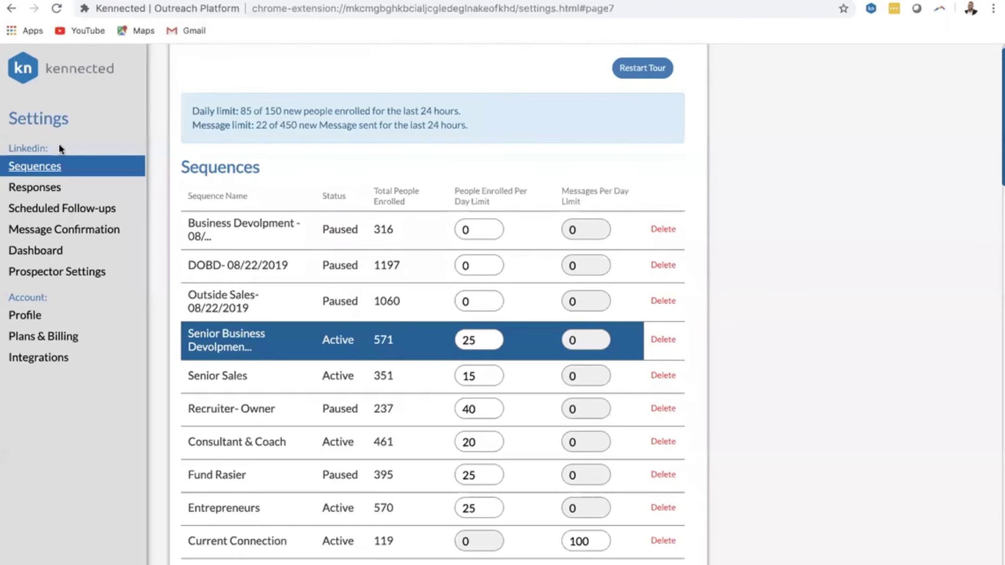
{"action": "scroll", "coordinate": [312, 386], "scroll_direction": "down", "scroll_amount": 4}
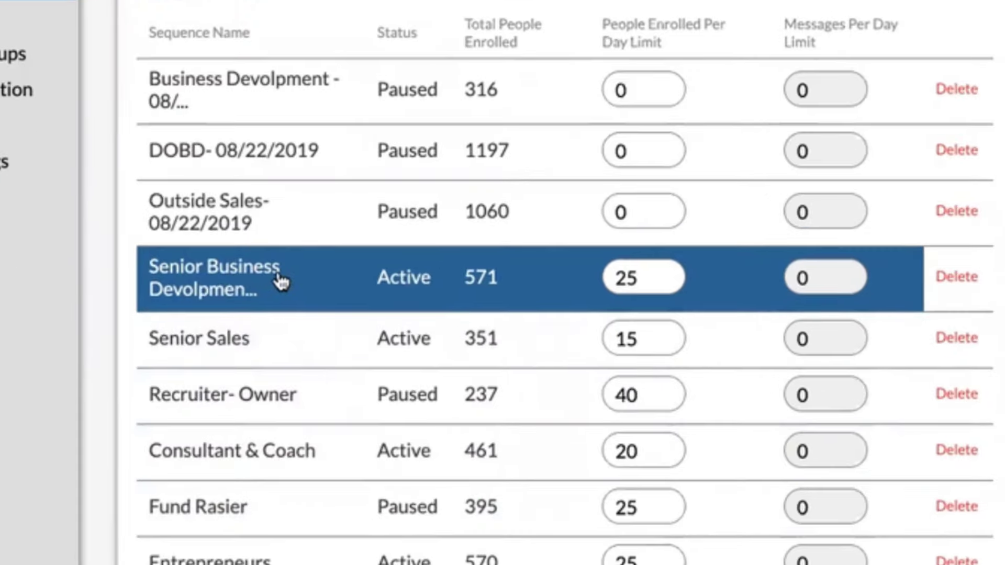
{"action": "left_click", "coordinate": [264, 238]}
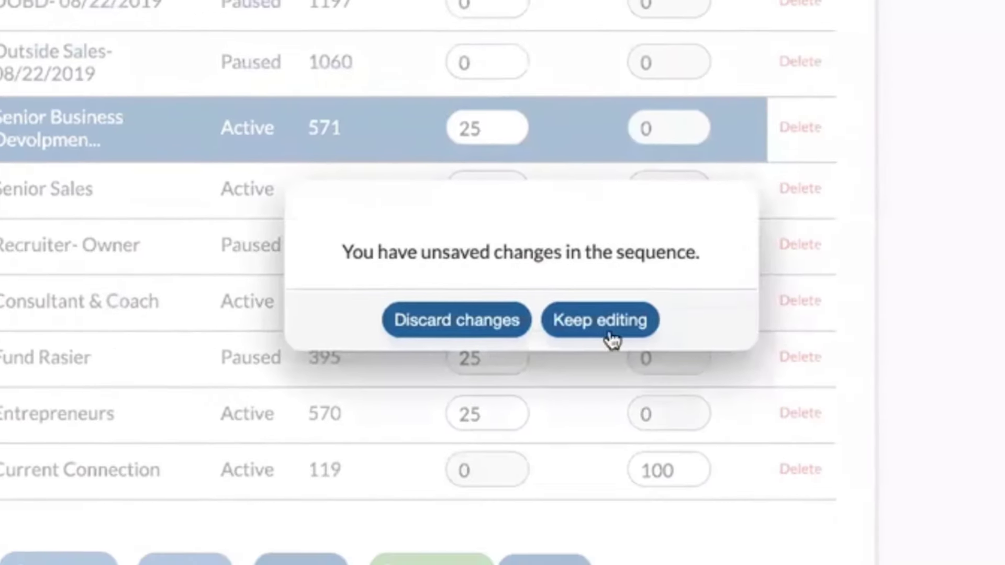
{"action": "left_click", "coordinate": [515, 379]}
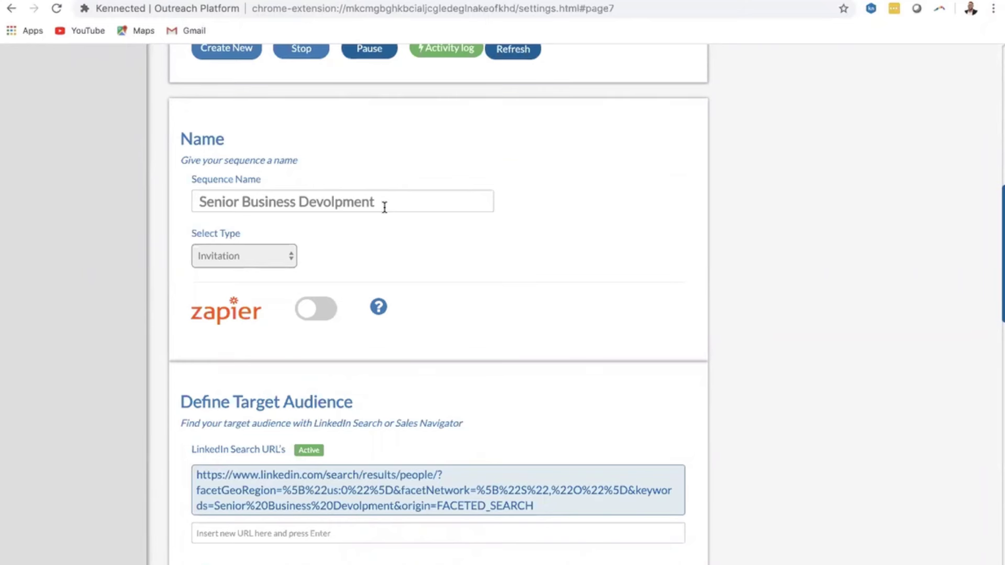
Step: Return to LinkedIn and begin a new search
{"action": "scroll", "coordinate": [384, 208], "scroll_direction": "down", "scroll_amount": 6}
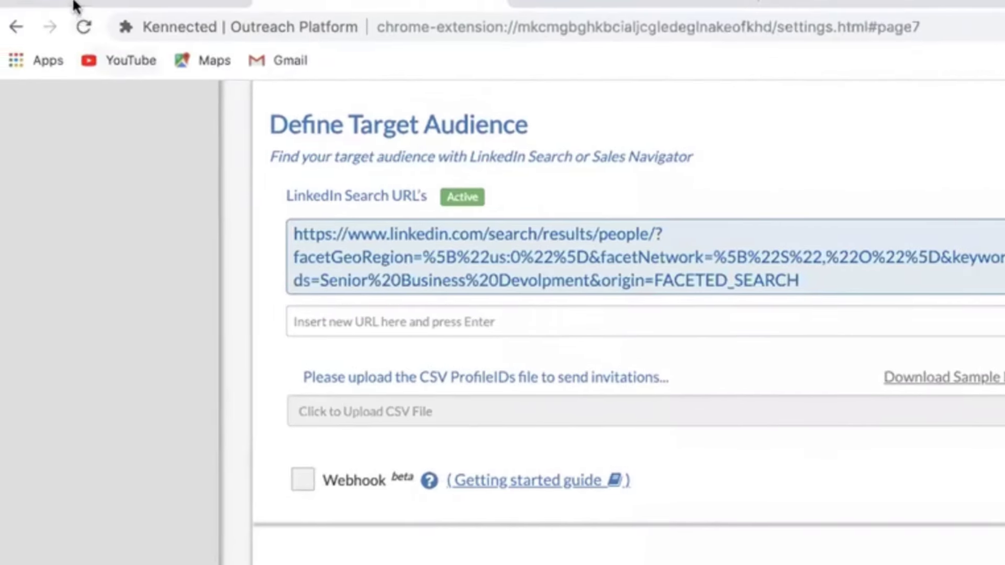
{"action": "left_click", "coordinate": [73, 5]}
{"action": "left_click", "coordinate": [269, 108]}
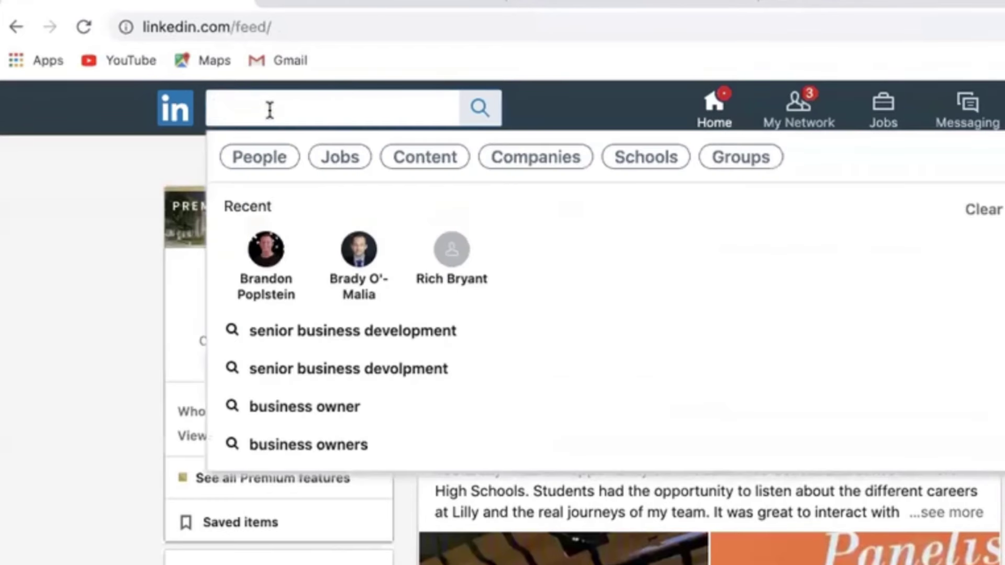
Step: Search people for 'senior business development', limited to 2nd and 3rd+ connections
{"action": "left_click", "coordinate": [386, 333]}
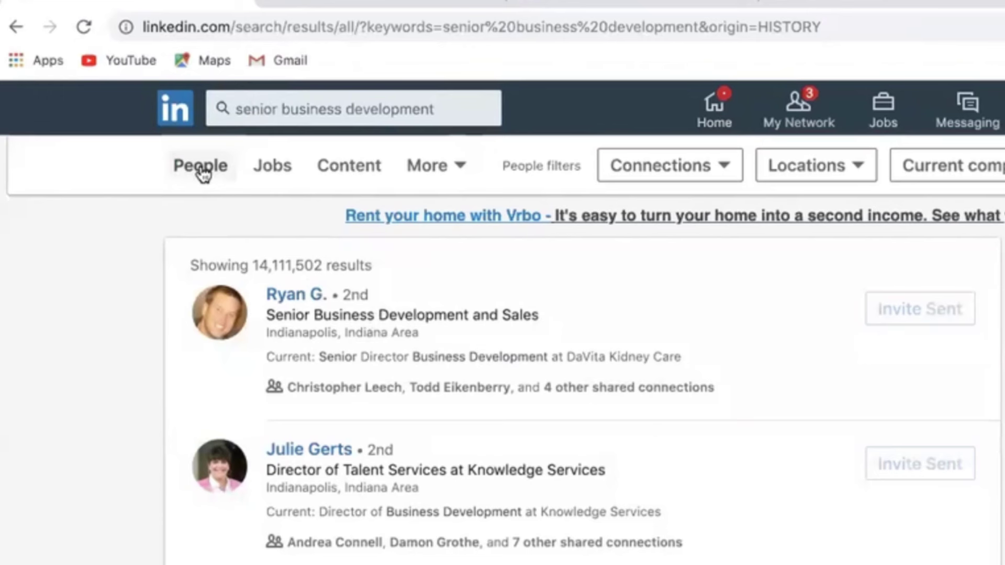
{"action": "left_click", "coordinate": [202, 169]}
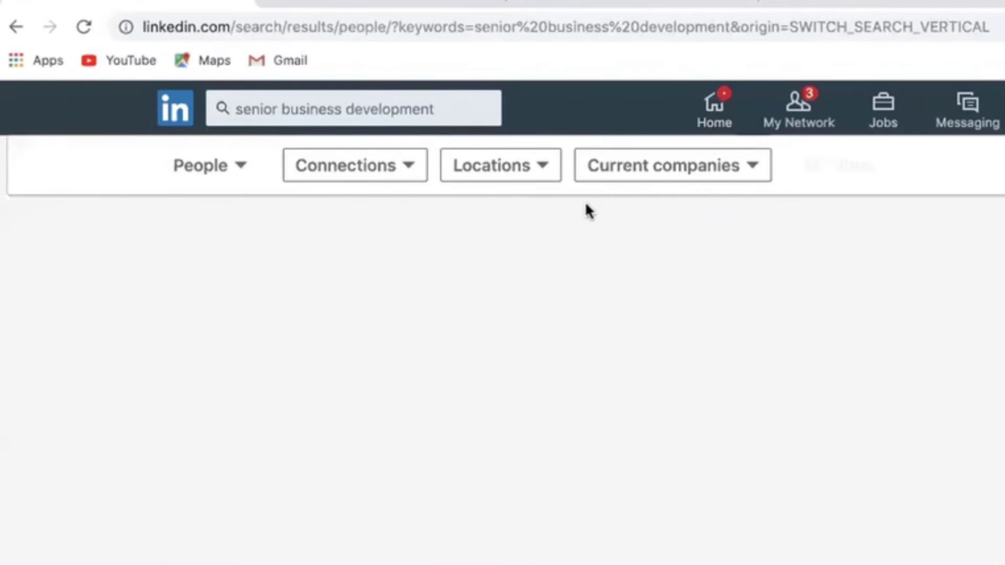
{"action": "left_click", "coordinate": [398, 166]}
{"action": "left_click", "coordinate": [325, 255]}
{"action": "left_click", "coordinate": [310, 287]}
{"action": "left_click", "coordinate": [519, 335]}
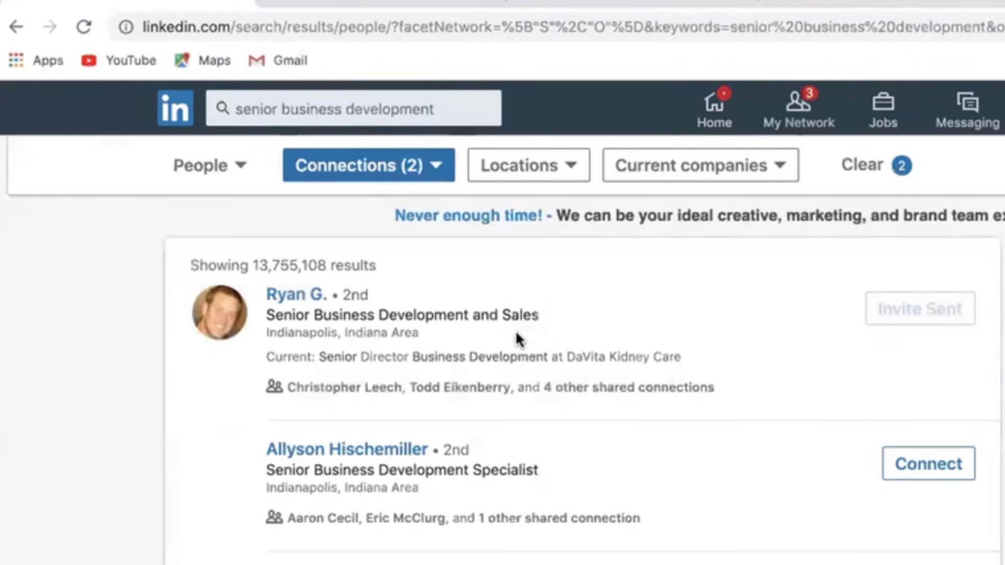
Step: Filter the results to the Indianapolis, Indiana Area location
{"action": "left_click", "coordinate": [538, 171]}
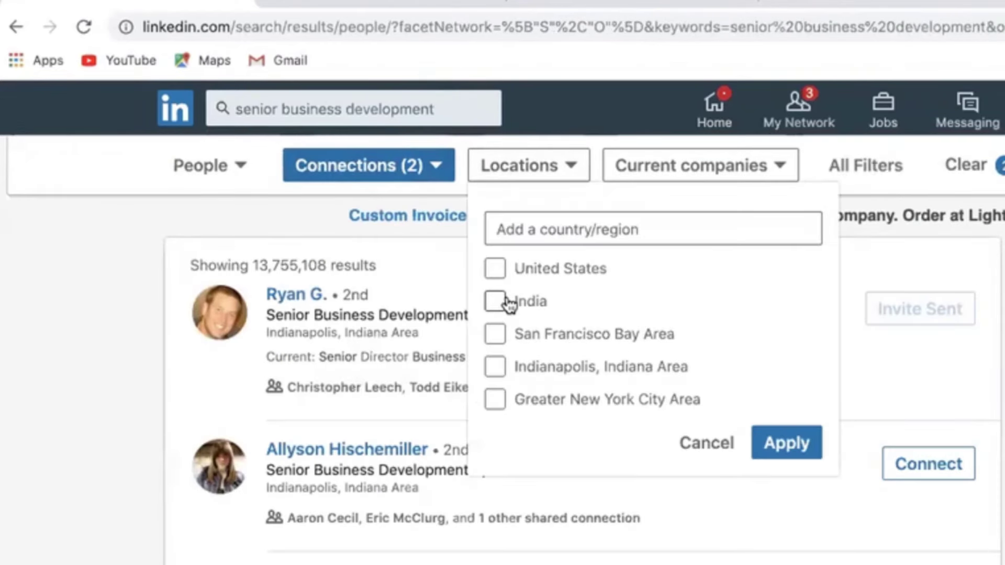
{"action": "left_click", "coordinate": [495, 367]}
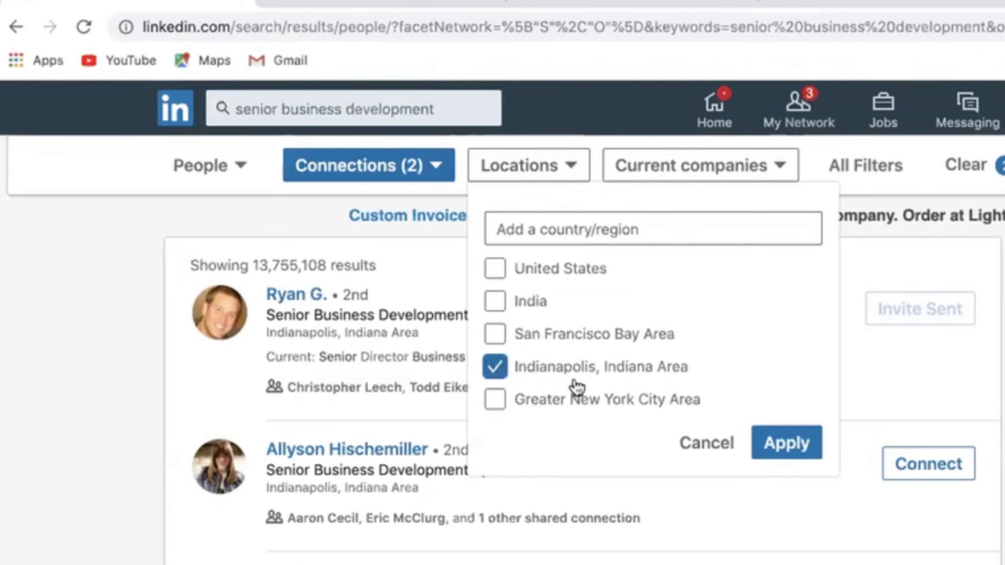
{"action": "left_click", "coordinate": [785, 445]}
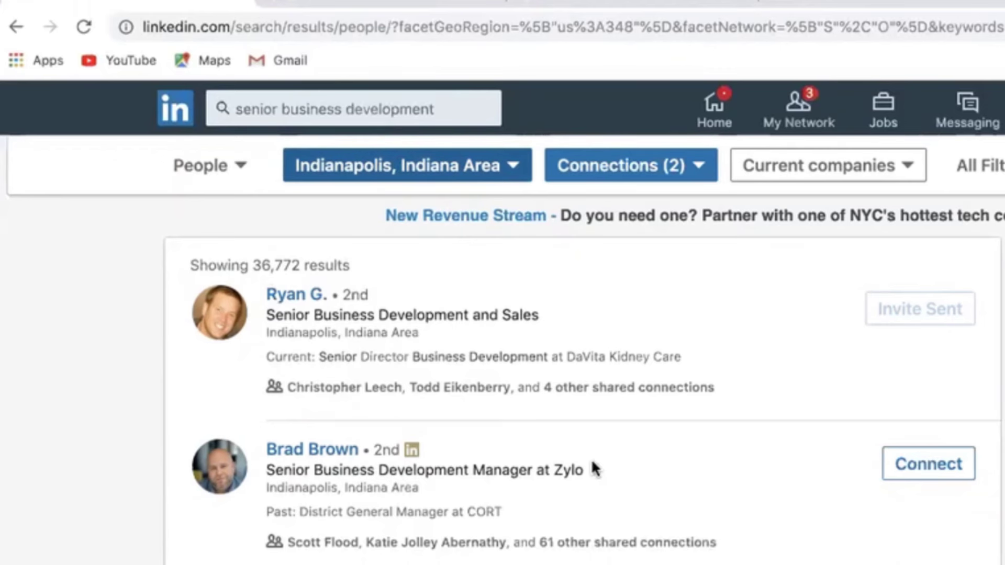
{"action": "scroll", "coordinate": [596, 466], "scroll_direction": "down", "scroll_amount": 6}
{"action": "scroll", "coordinate": [593, 467], "scroll_direction": "up", "scroll_amount": 5}
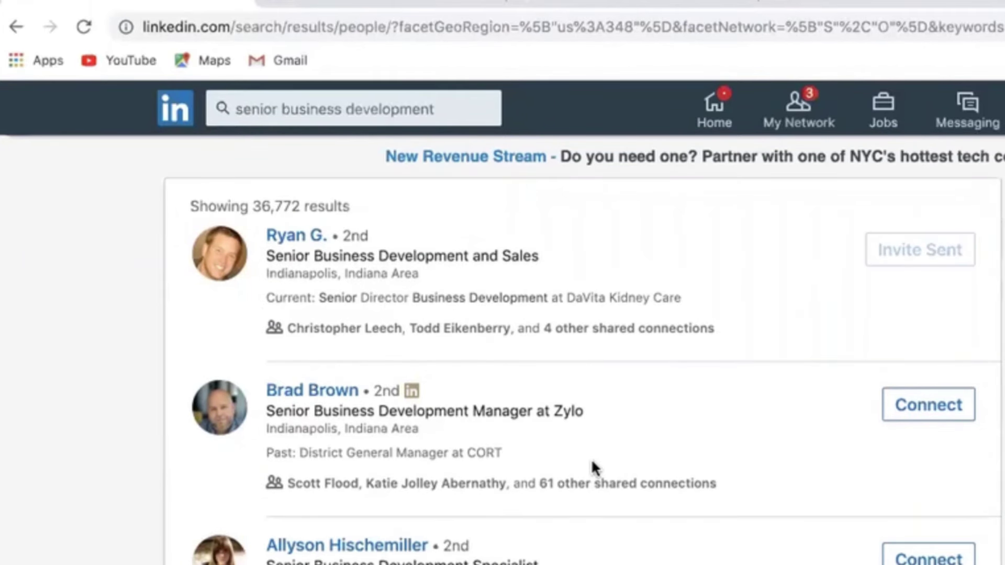
Step: Copy the filtered search URL into Kennected's LinkedIn Search URL field as a second URL
{"action": "left_click", "coordinate": [360, 23]}
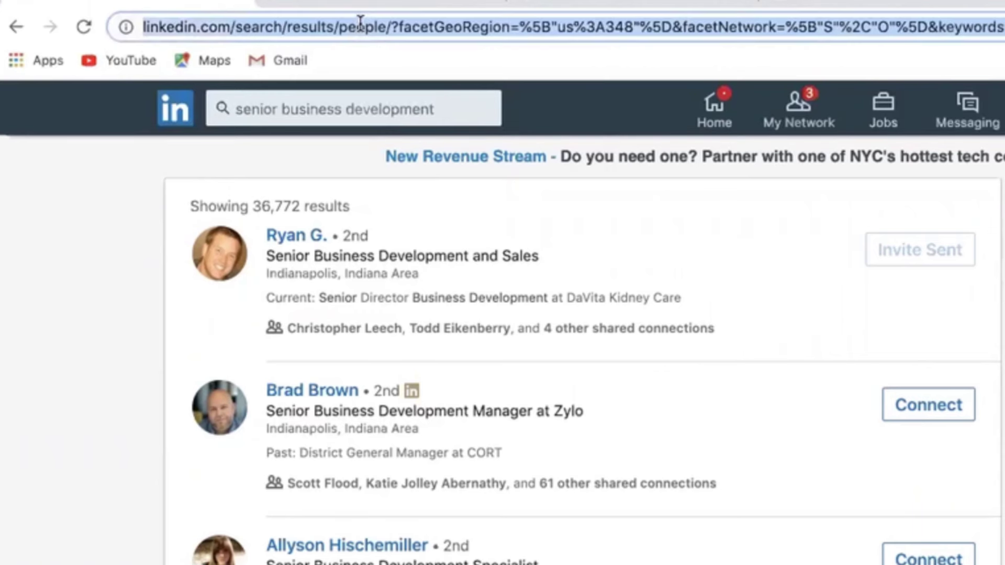
{"action": "right_click", "coordinate": [360, 27]}
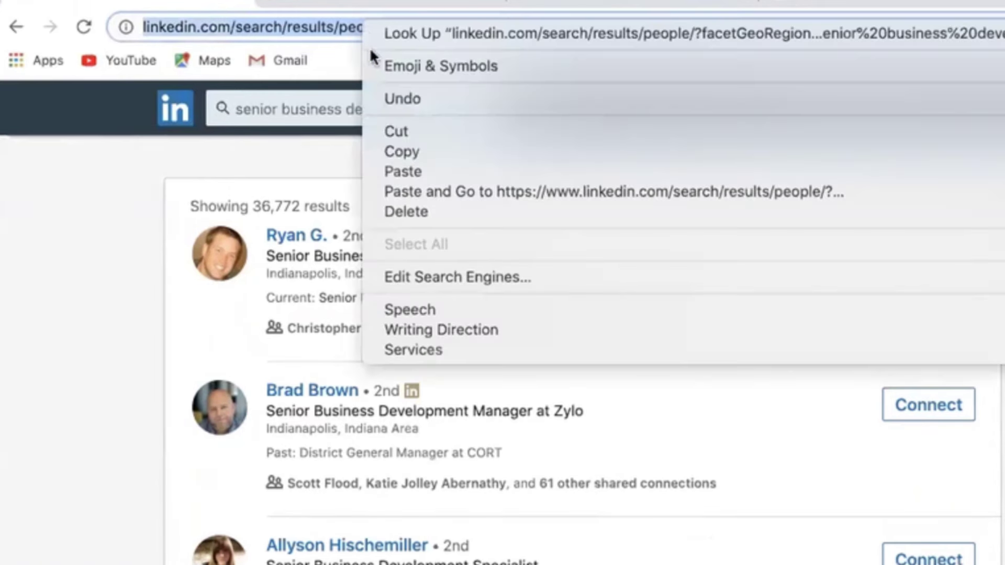
{"action": "left_click", "coordinate": [412, 146]}
{"action": "left_click", "coordinate": [360, 4]}
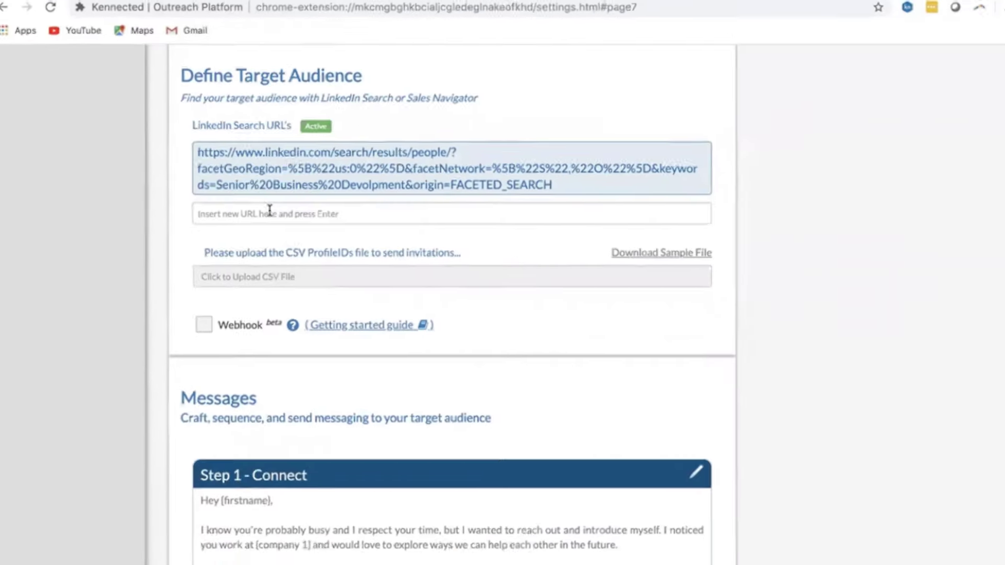
{"action": "right_click", "coordinate": [245, 187]}
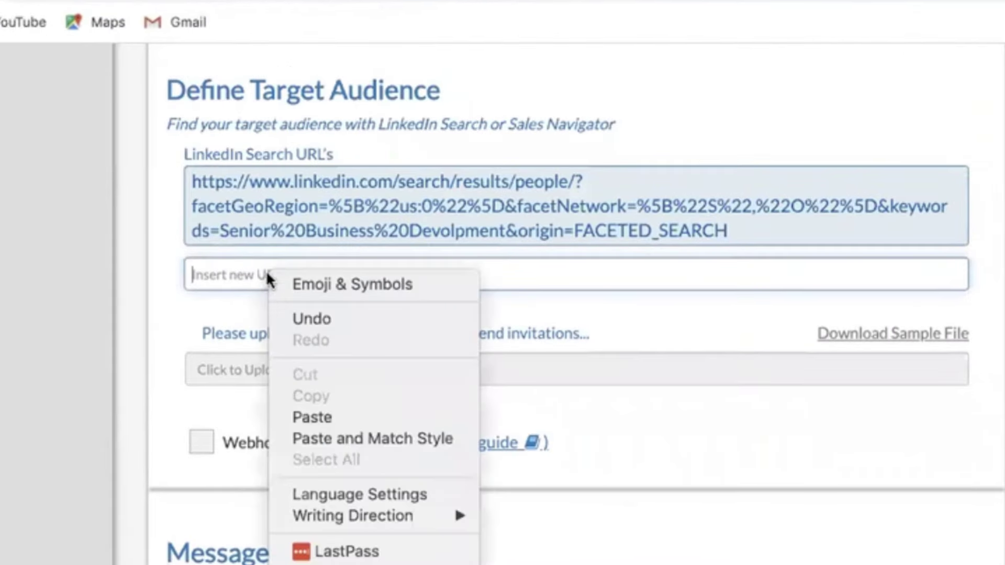
{"action": "left_click", "coordinate": [312, 417]}
{"action": "key", "text": "Return"}
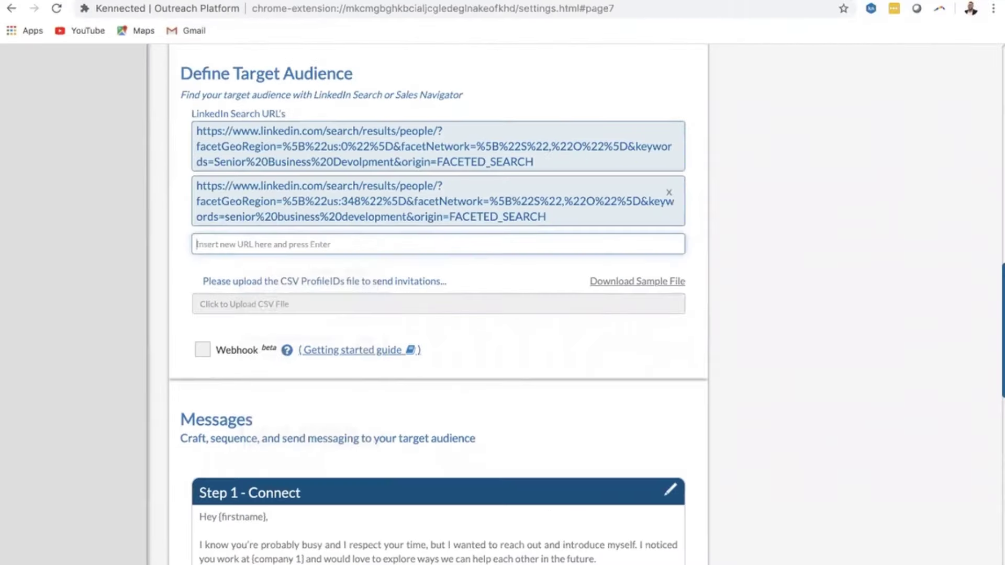
{"action": "left_click", "coordinate": [97, 2]}
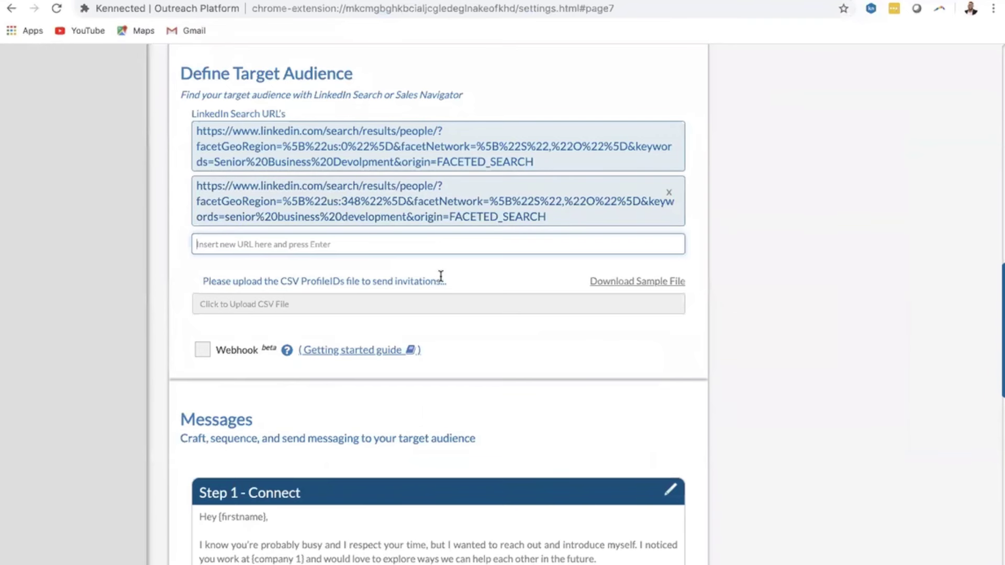
Step: Scroll to Messages and open the Step 1 - Connect message, leaving its text unchanged
{"action": "scroll", "coordinate": [441, 277], "scroll_direction": "down", "scroll_amount": 2}
{"action": "scroll", "coordinate": [440, 277], "scroll_direction": "down", "scroll_amount": 5}
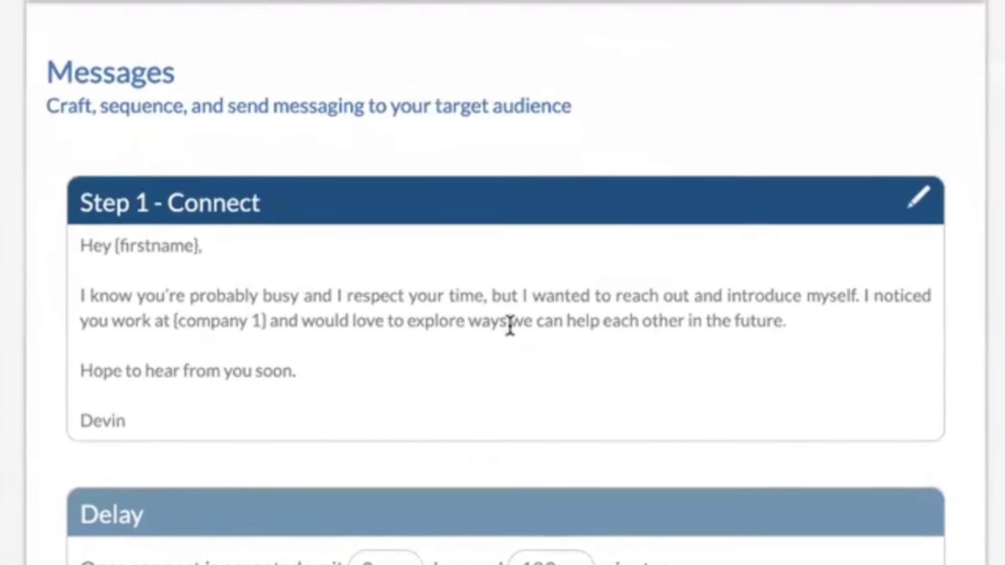
{"action": "scroll", "coordinate": [440, 277], "scroll_direction": "down", "scroll_amount": 1}
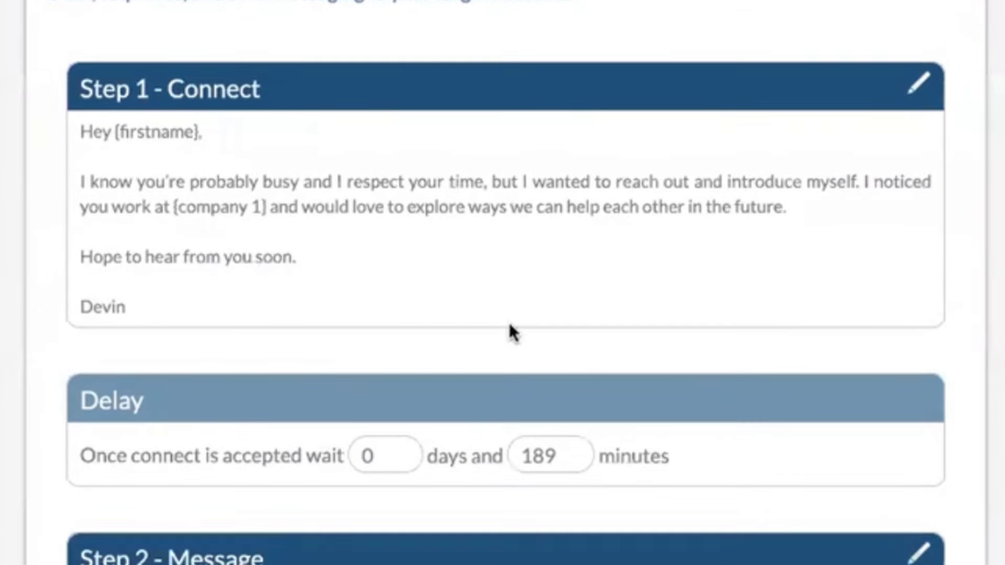
{"action": "left_click", "coordinate": [922, 87]}
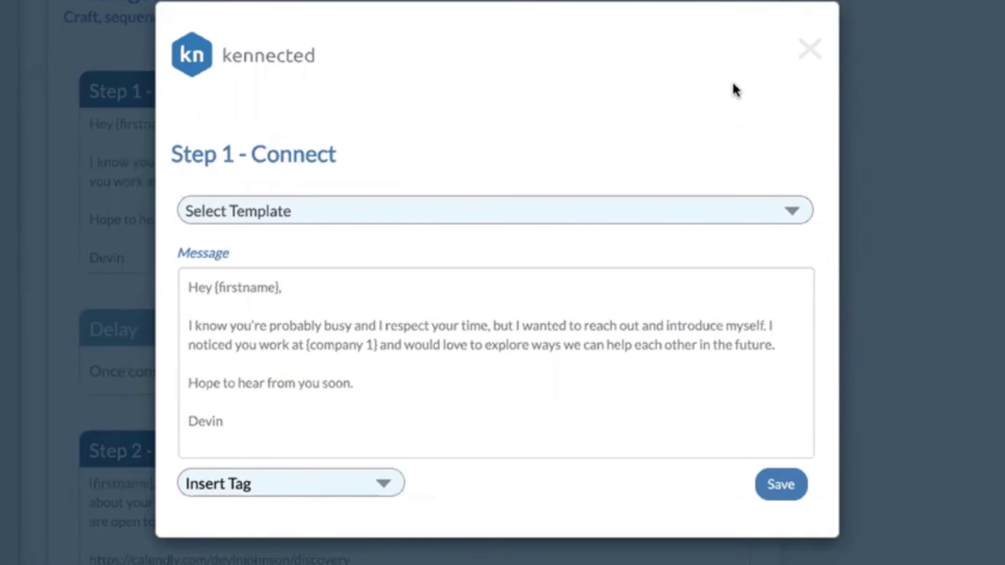
{"action": "left_click", "coordinate": [393, 384]}
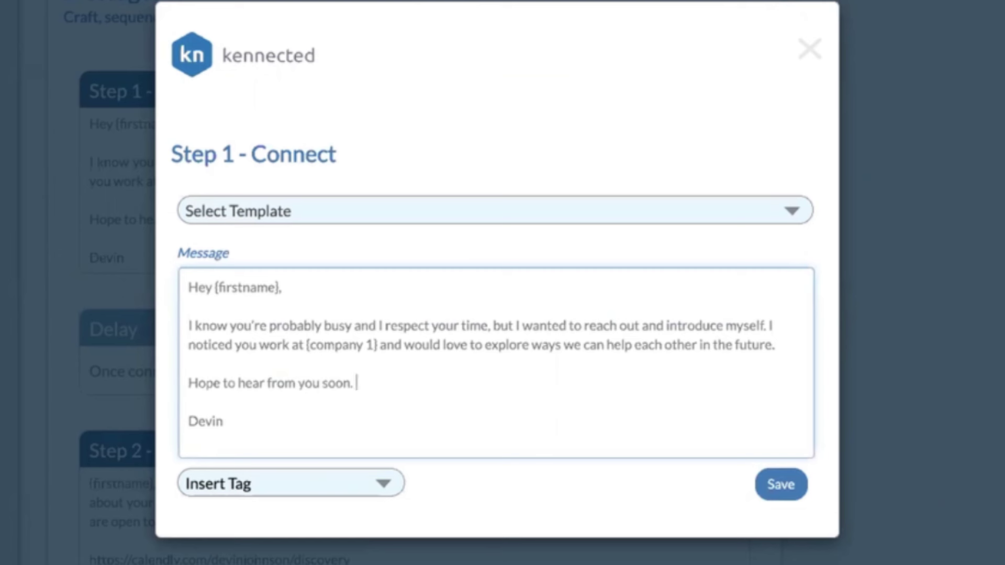
{"action": "type", "text": "wjdbkbdkjb"}
{"action": "key", "text": "BackSpace"}
{"action": "key", "text": "BackSpace"}
{"action": "key", "text": "BackSpace"}
{"action": "key", "text": "BackSpace"}
{"action": "key", "text": "BackSpace"}
{"action": "key", "text": "BackSpace"}
{"action": "key", "text": "BackSpace"}
Step: Review the Insert Tag list and highlight the {firstname} and {company 1} tags
{"action": "left_click", "coordinate": [272, 482]}
{"action": "scroll", "coordinate": [253, 541], "scroll_direction": "down", "scroll_amount": 1}
{"action": "left_click", "coordinate": [230, 420]}
{"action": "left_click_drag", "start_coordinate": [280, 288], "coordinate": [211, 287]}
{"action": "left_click", "coordinate": [290, 291]}
{"action": "left_click_drag", "start_coordinate": [306, 346], "coordinate": [376, 351]}
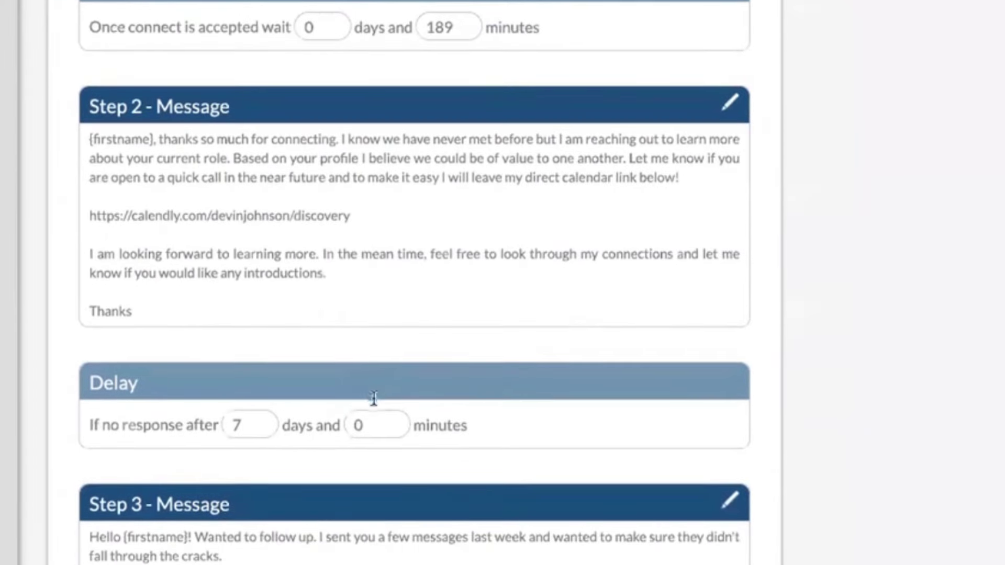
Step: Open the Step 2 message and highlight its calendly booking link
{"action": "scroll", "coordinate": [452, 27], "scroll_direction": "up", "scroll_amount": 2}
{"action": "scroll", "coordinate": [455, 32], "scroll_direction": "up", "scroll_amount": 2}
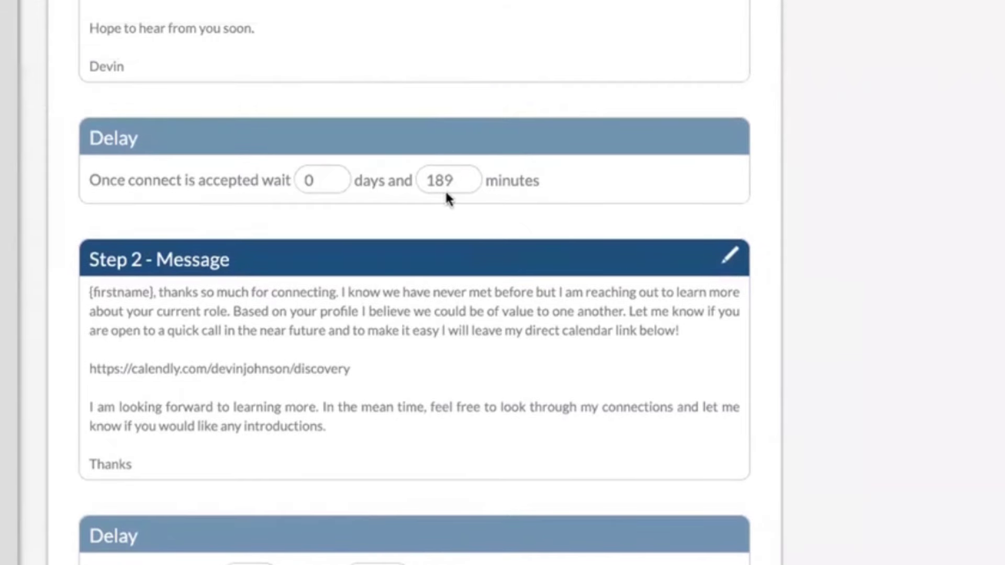
{"action": "left_click", "coordinate": [728, 255]}
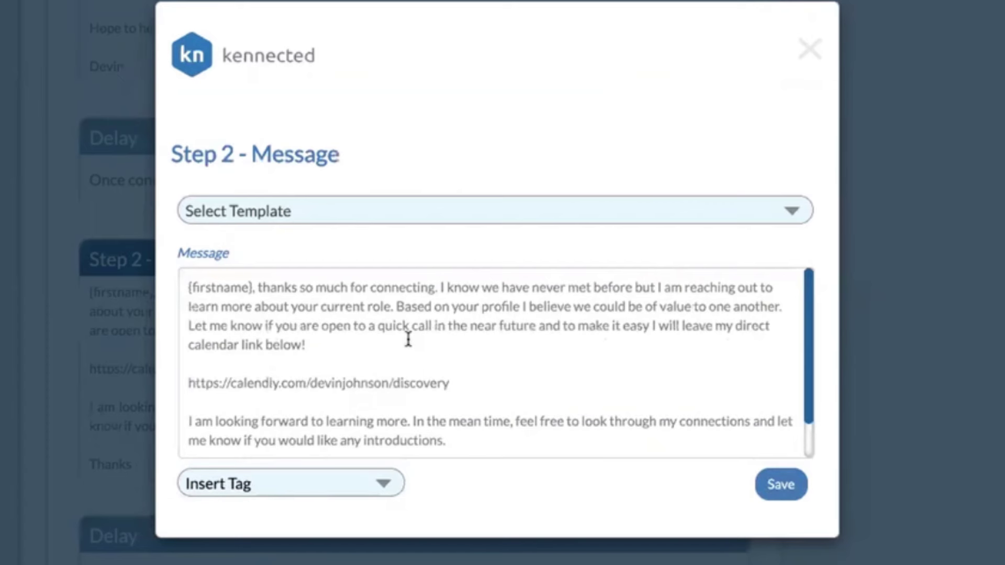
{"action": "scroll", "coordinate": [409, 338], "scroll_direction": "down", "scroll_amount": 1}
{"action": "scroll", "coordinate": [408, 339], "scroll_direction": "up", "scroll_amount": 1}
{"action": "left_click_drag", "start_coordinate": [454, 382], "coordinate": [179, 369]}
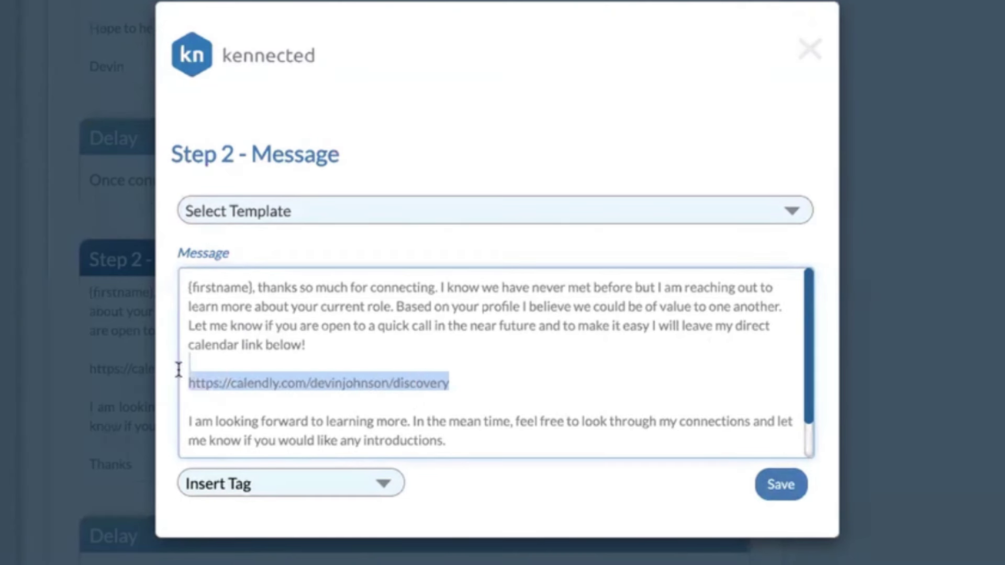
{"action": "left_click", "coordinate": [323, 346]}
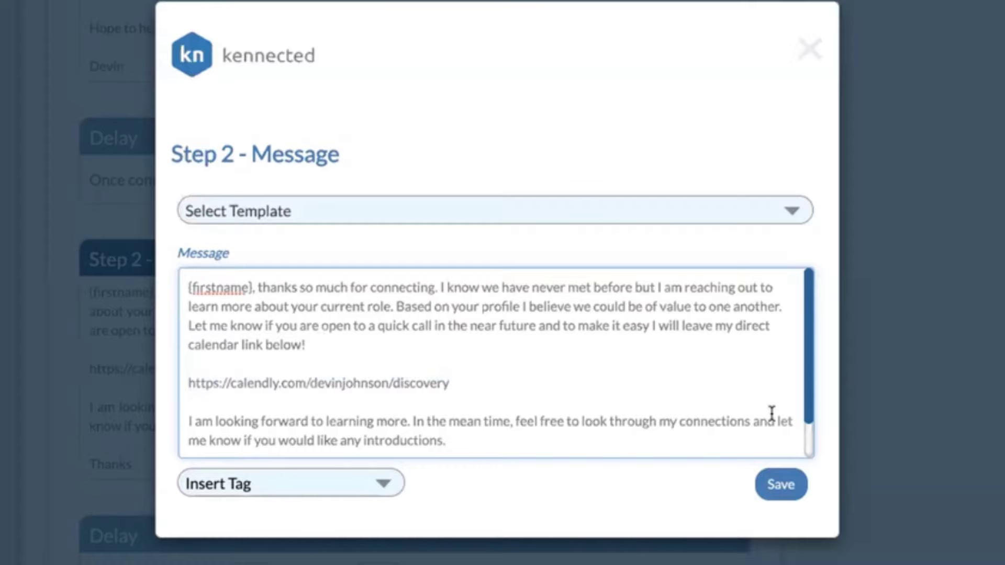
Step: Save the sequence, look through its steps, and return to the LinkedIn results
{"action": "left_click", "coordinate": [781, 485]}
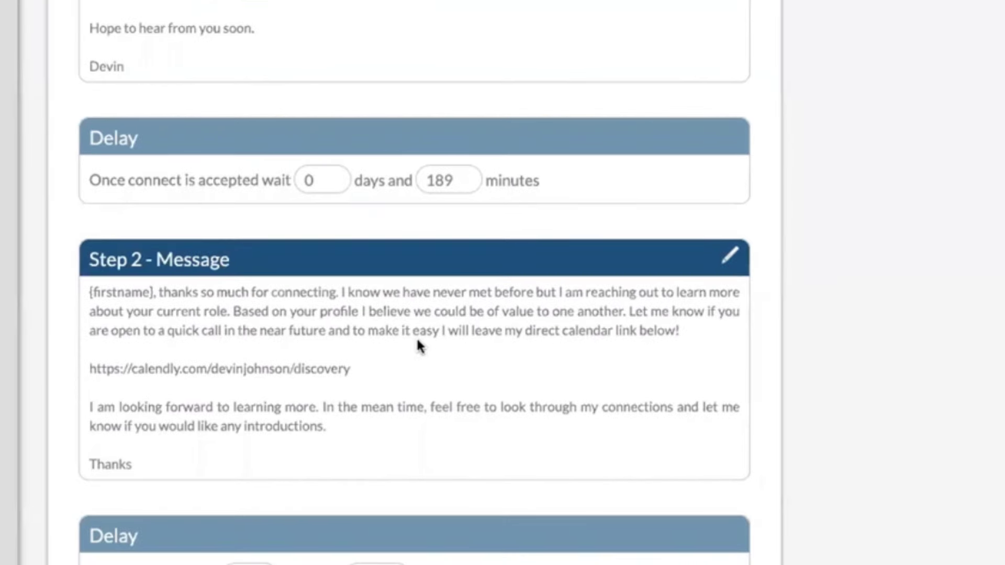
{"action": "scroll", "coordinate": [416, 337], "scroll_direction": "down", "scroll_amount": 3}
{"action": "scroll", "coordinate": [173, 303], "scroll_direction": "down", "scroll_amount": 4}
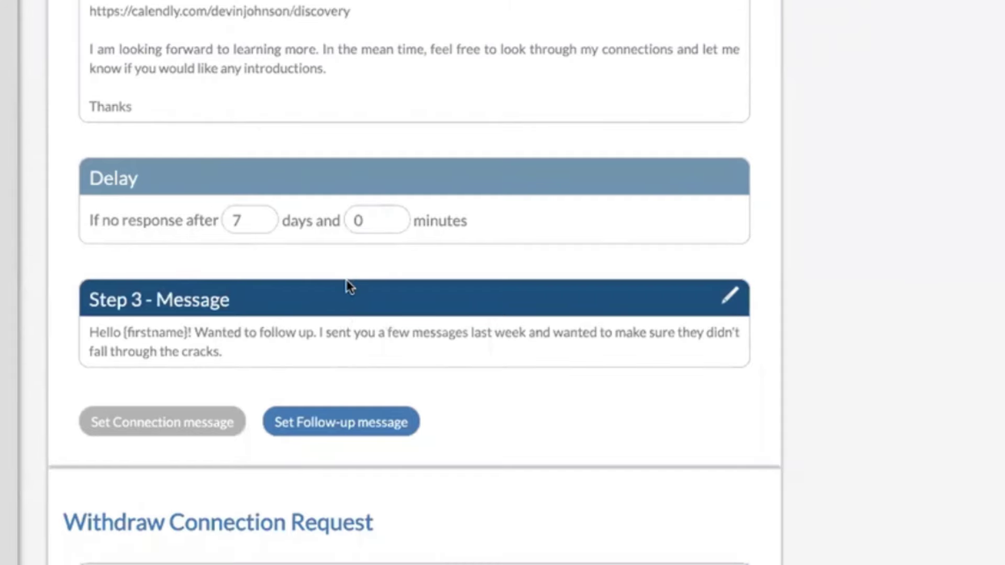
{"action": "scroll", "coordinate": [350, 287], "scroll_direction": "up", "scroll_amount": 8}
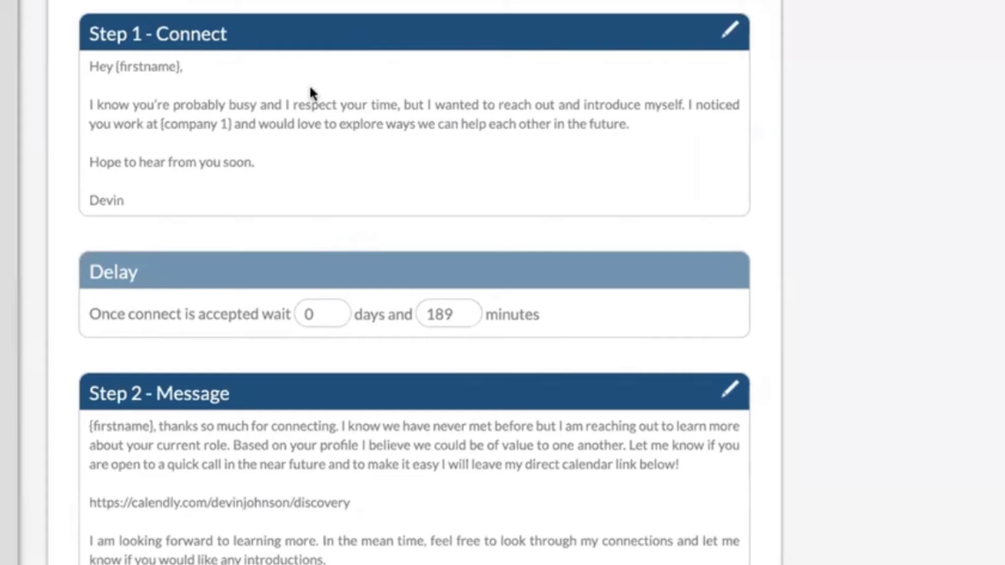
{"action": "scroll", "coordinate": [311, 92], "scroll_direction": "down", "scroll_amount": 3}
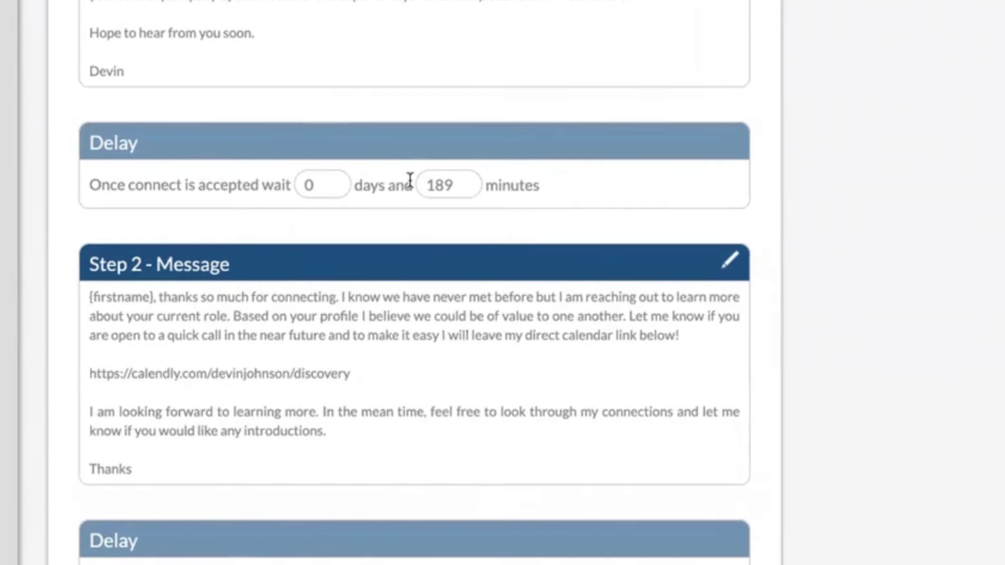
{"action": "scroll", "coordinate": [368, 190], "scroll_direction": "down", "scroll_amount": 2}
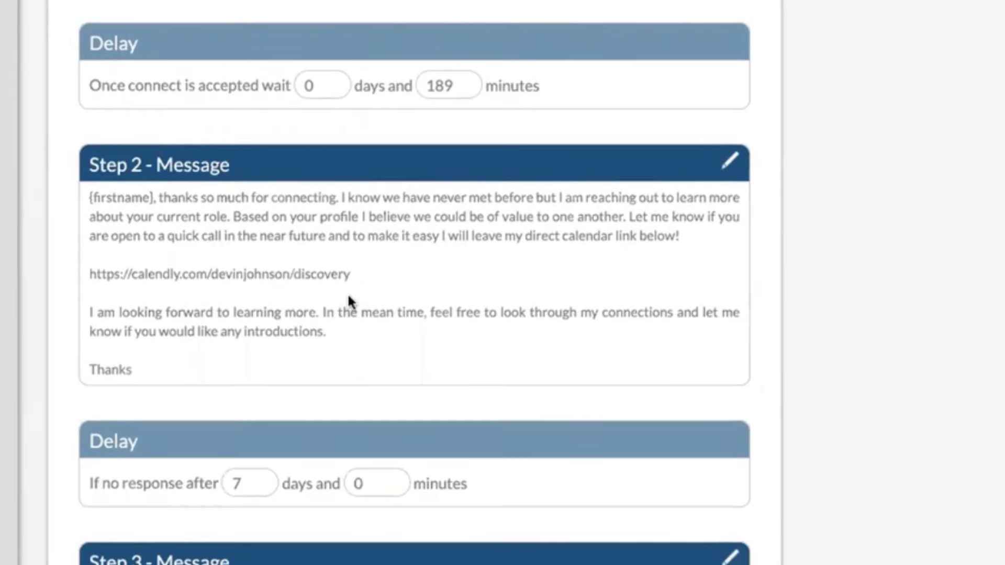
{"action": "scroll", "coordinate": [347, 293], "scroll_direction": "down", "scroll_amount": 4}
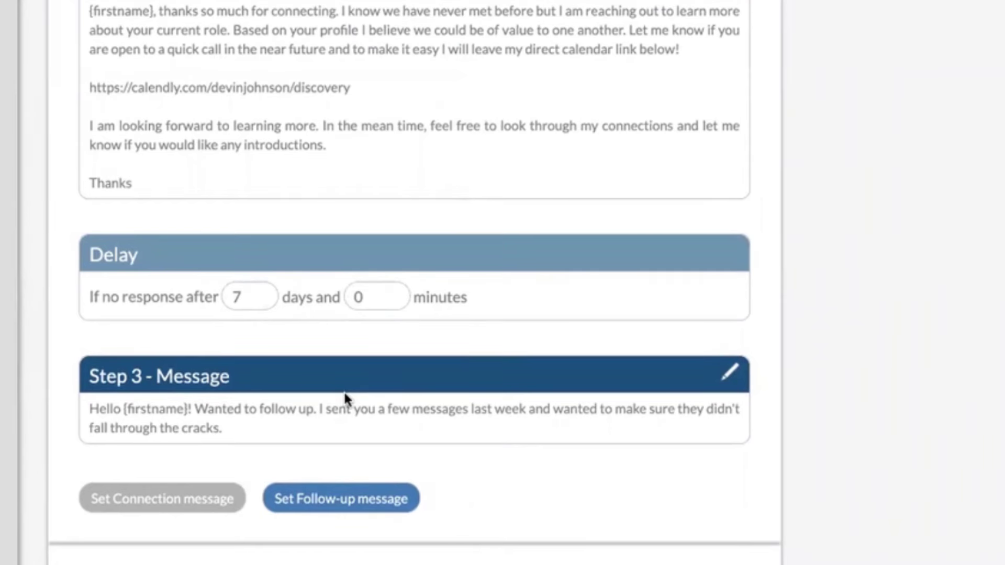
{"action": "scroll", "coordinate": [345, 394], "scroll_direction": "down", "scroll_amount": 4}
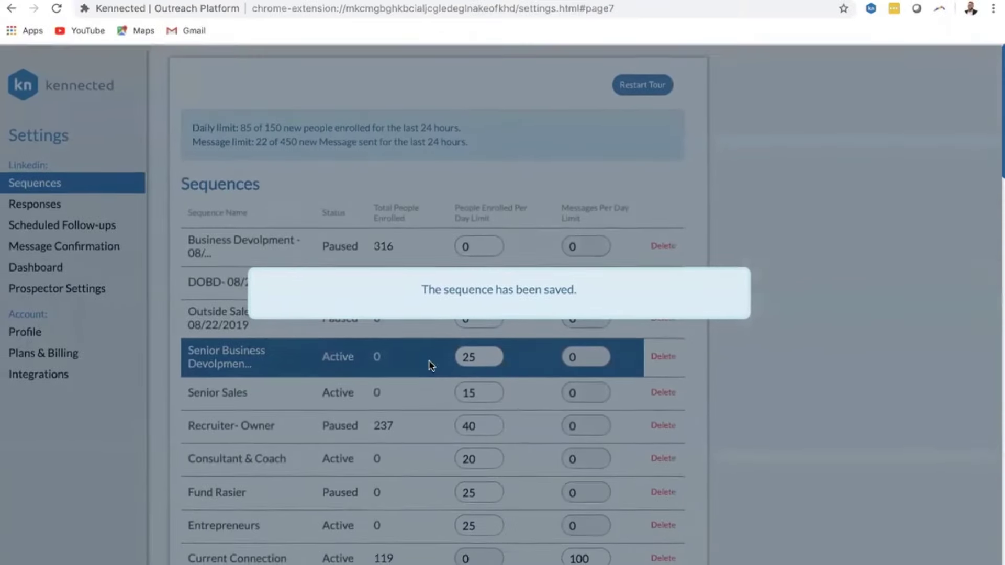
{"action": "scroll", "coordinate": [430, 363], "scroll_direction": "down", "scroll_amount": 5}
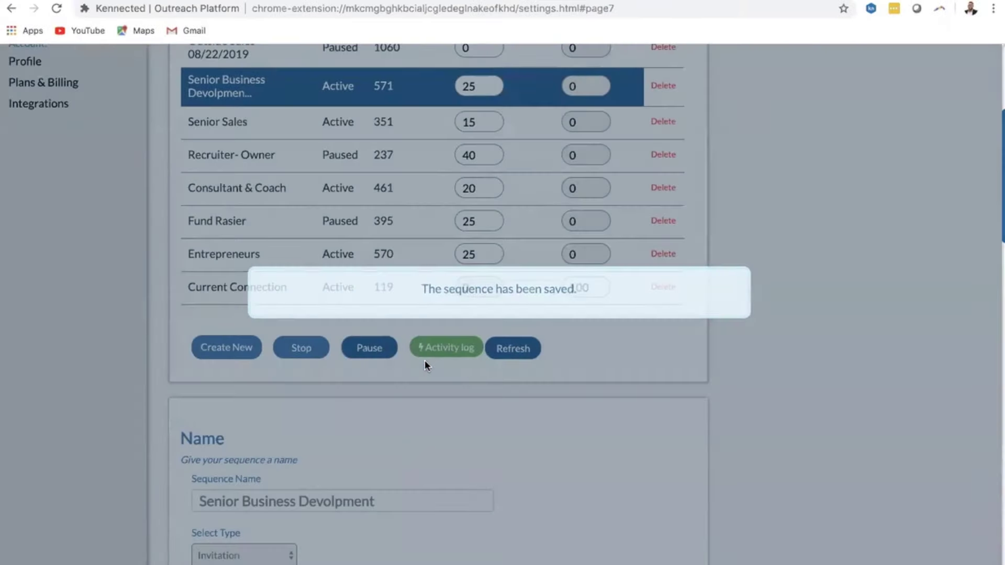
{"action": "scroll", "coordinate": [310, 348], "scroll_direction": "down", "scroll_amount": 6}
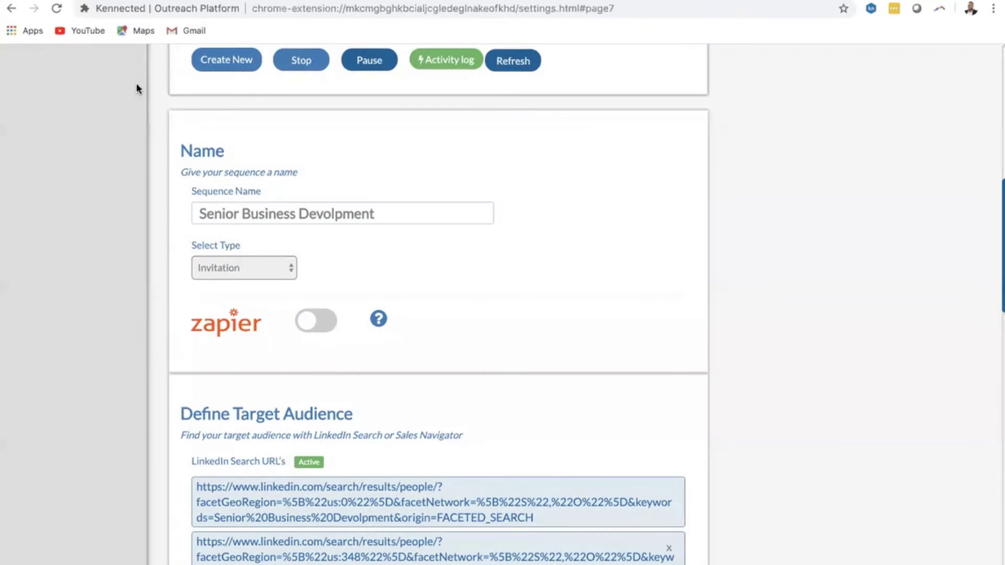
{"action": "left_click", "coordinate": [125, 3]}
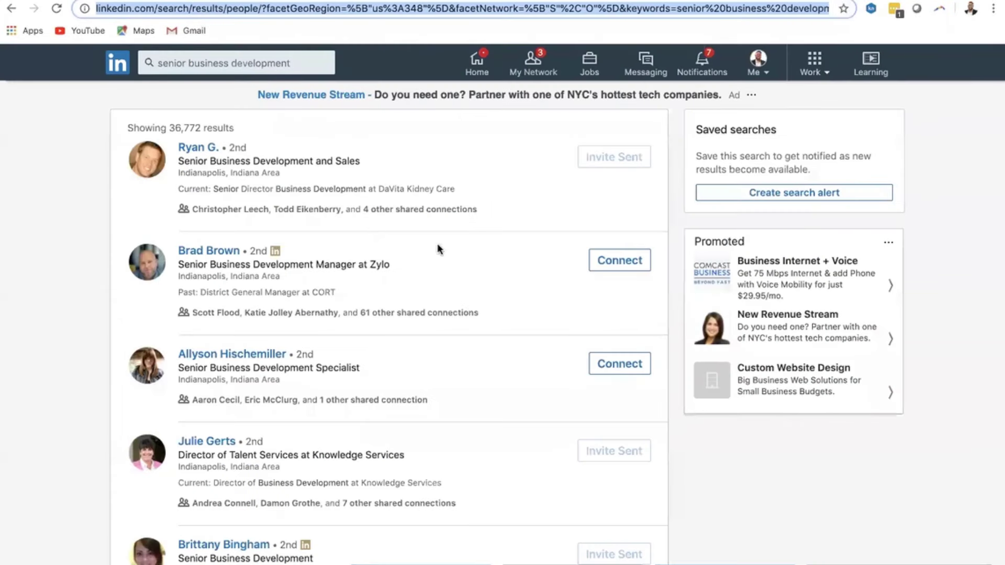
Step: Scroll the senior business development people results, then return to Kennected's Sequences list
{"action": "scroll", "coordinate": [502, 335], "scroll_direction": "down", "scroll_amount": 4}
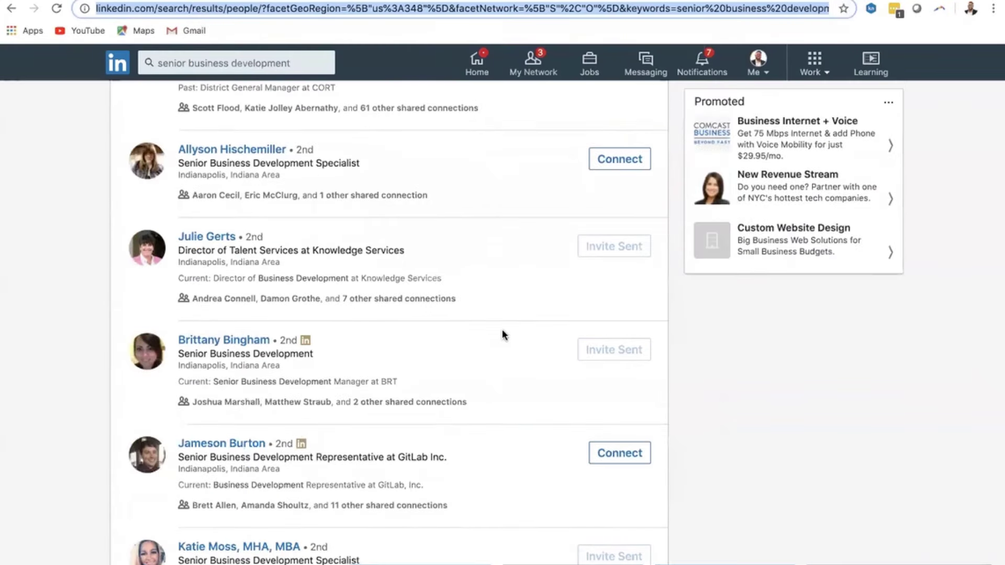
{"action": "scroll", "coordinate": [503, 335], "scroll_direction": "down", "scroll_amount": 2}
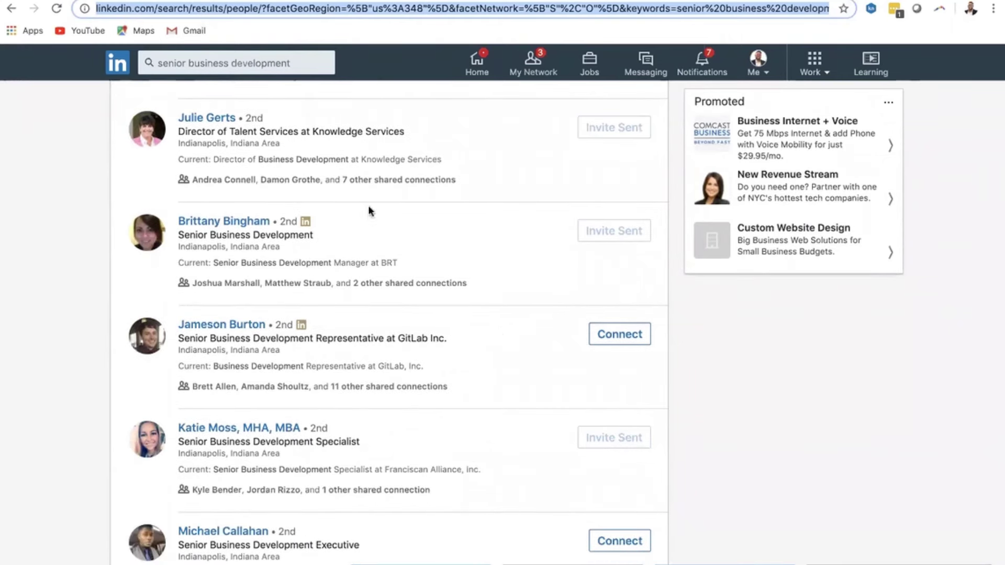
{"action": "left_click_drag", "start_coordinate": [270, 9], "coordinate": [284, 314]}
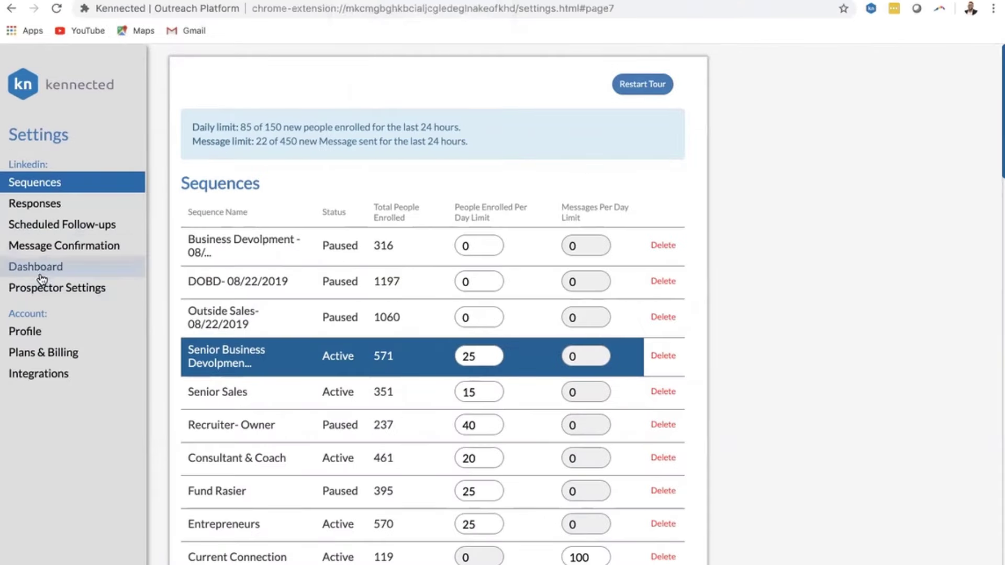
Step: Filter the Prospect List to Accepted connections, viewing and closing the first prospect's details
{"action": "left_click", "coordinate": [372, 2]}
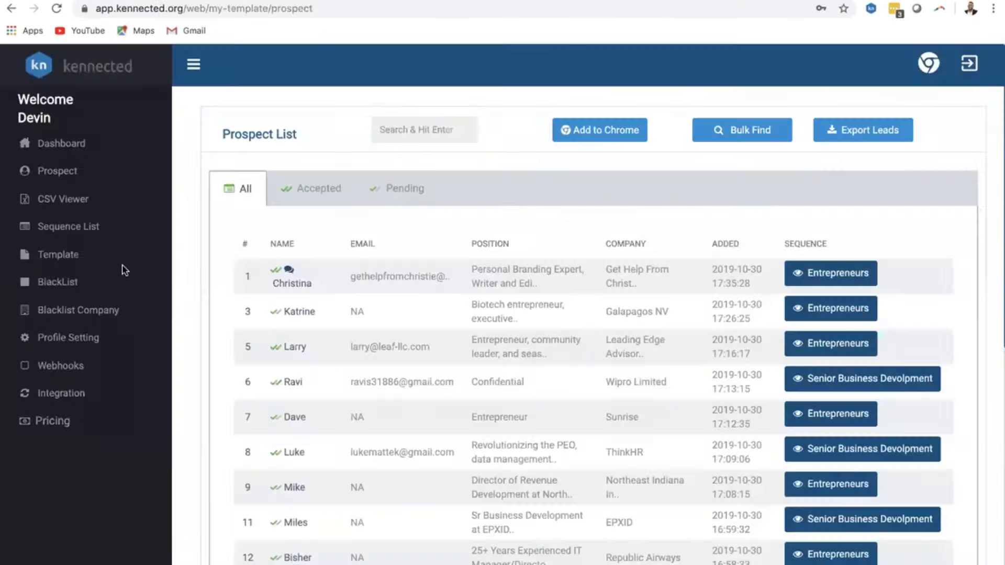
{"action": "left_click", "coordinate": [309, 193]}
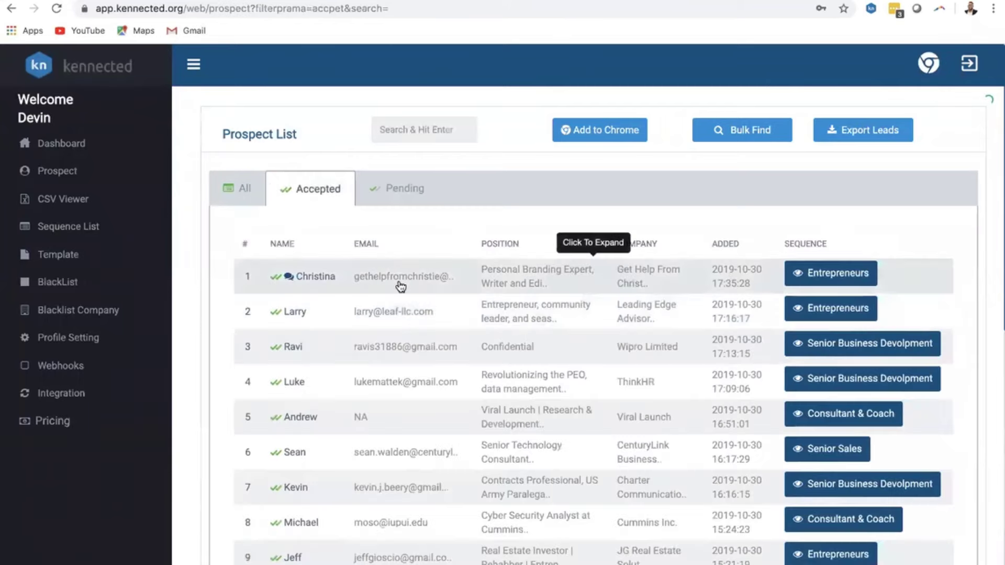
{"action": "left_click", "coordinate": [550, 274]}
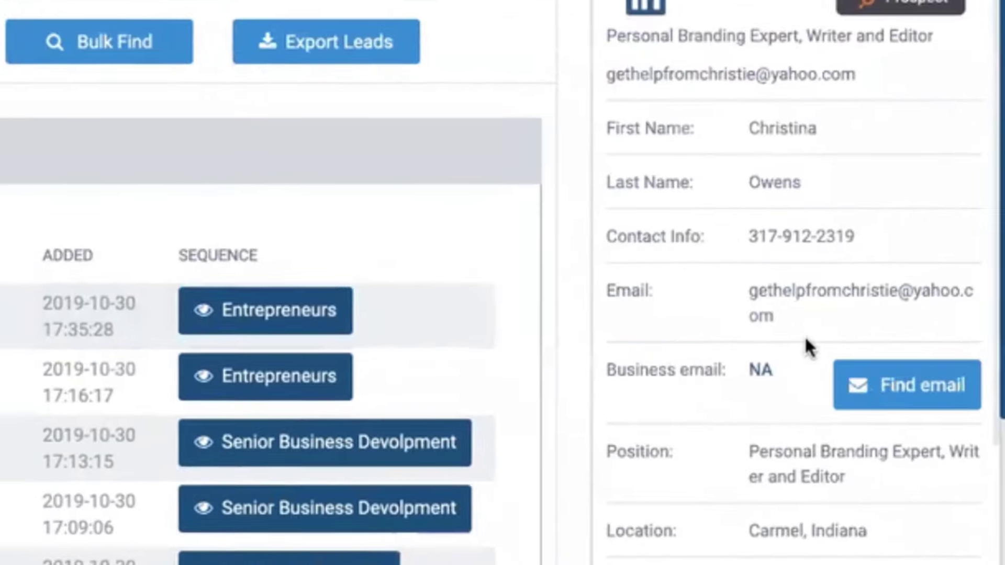
{"action": "scroll", "coordinate": [806, 345], "scroll_direction": "up", "scroll_amount": 5}
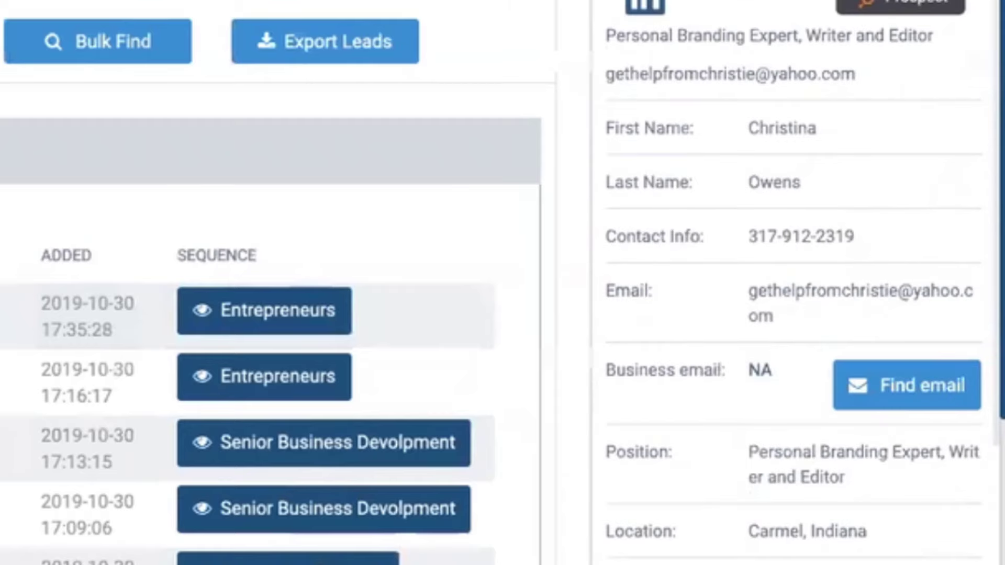
{"action": "key", "text": "Escape"}
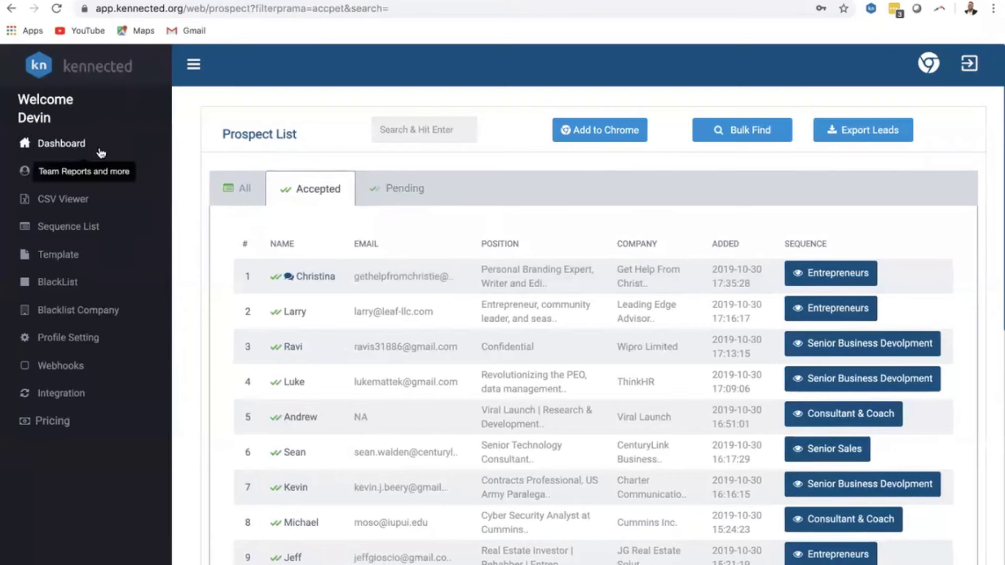
Step: Open the Dashboard and highlight 6,628 requests, 2,493 accepted, 711 responses and the monthly response figure
{"action": "left_click", "coordinate": [62, 149]}
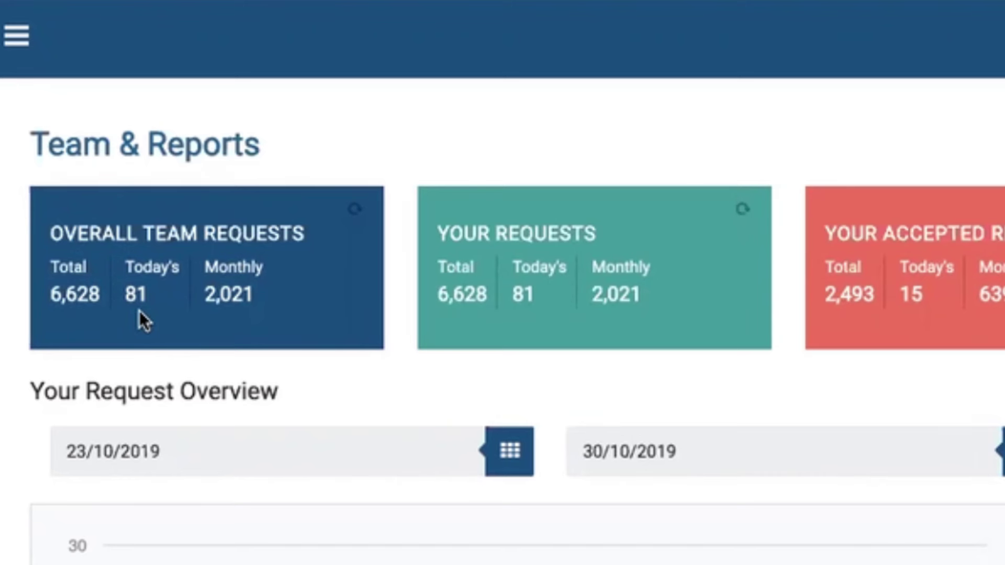
{"action": "left_click_drag", "start_coordinate": [97, 295], "coordinate": [47, 297]}
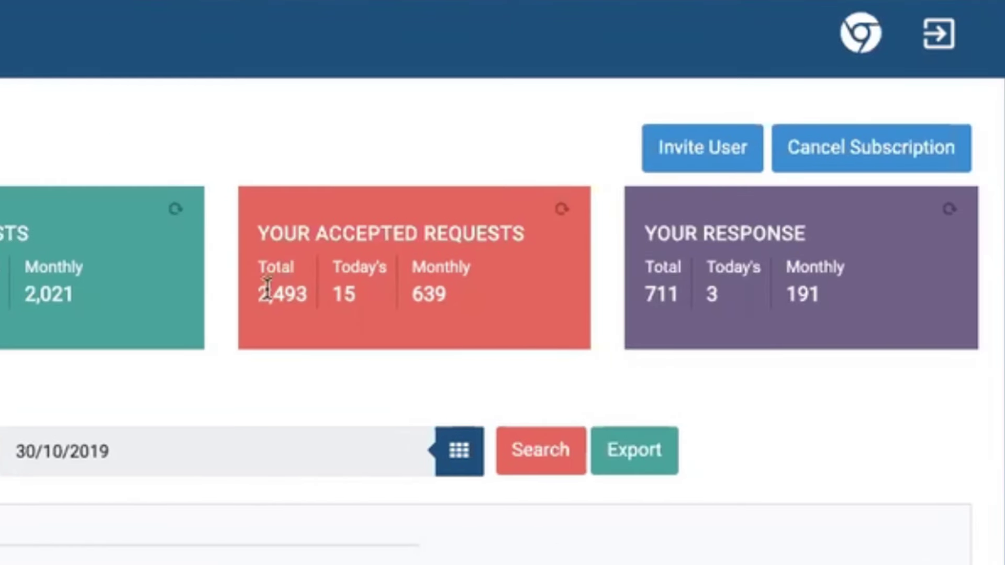
{"action": "left_click_drag", "start_coordinate": [826, 291], "coordinate": [872, 298]}
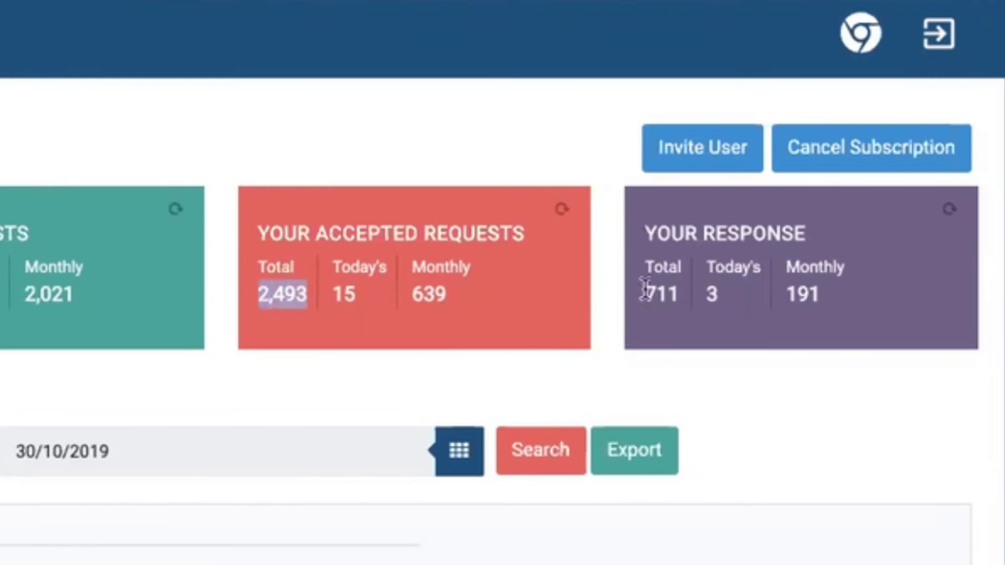
{"action": "left_click_drag", "start_coordinate": [641, 293], "coordinate": [679, 294]}
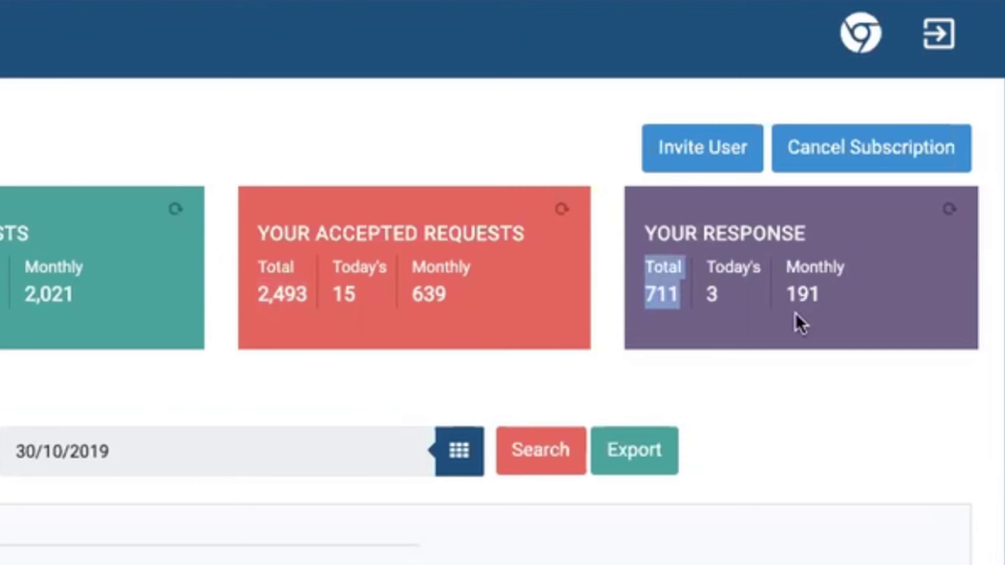
{"action": "left_click_drag", "start_coordinate": [786, 294], "coordinate": [803, 295]}
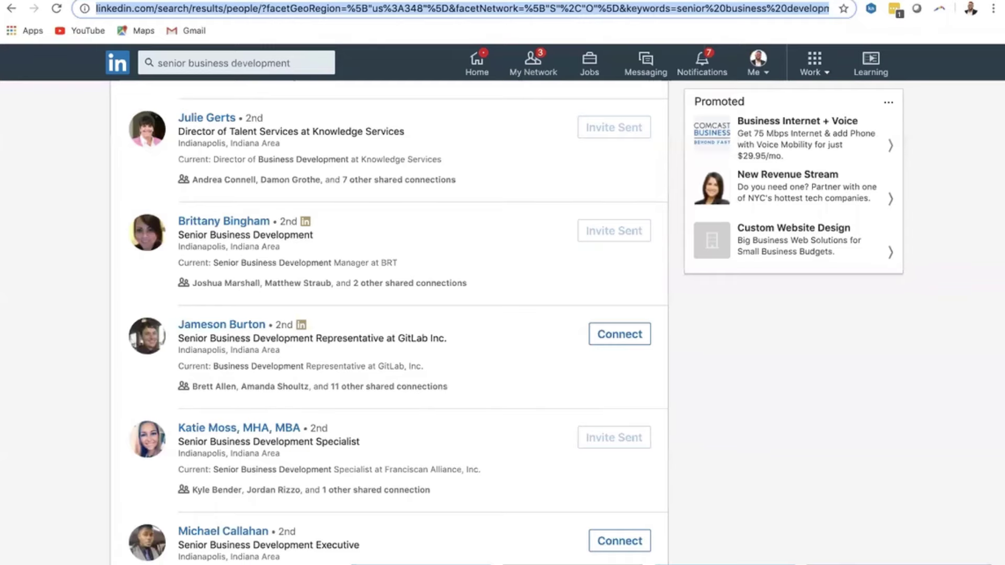
{"action": "left_click", "coordinate": [494, 560]}
{"action": "scroll", "coordinate": [494, 439], "scroll_direction": "up", "scroll_amount": 10}
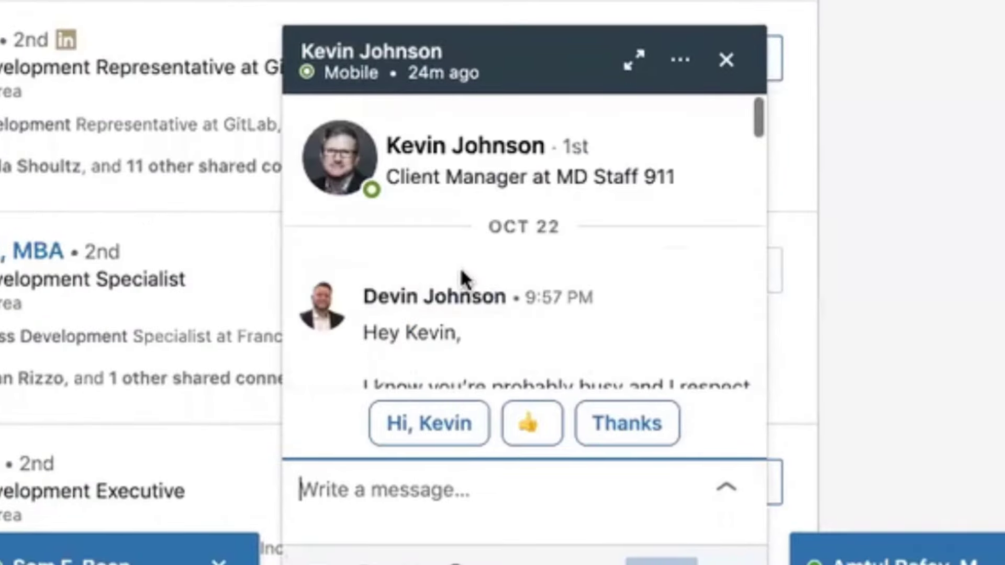
{"action": "scroll", "coordinate": [493, 438], "scroll_direction": "down", "scroll_amount": 3}
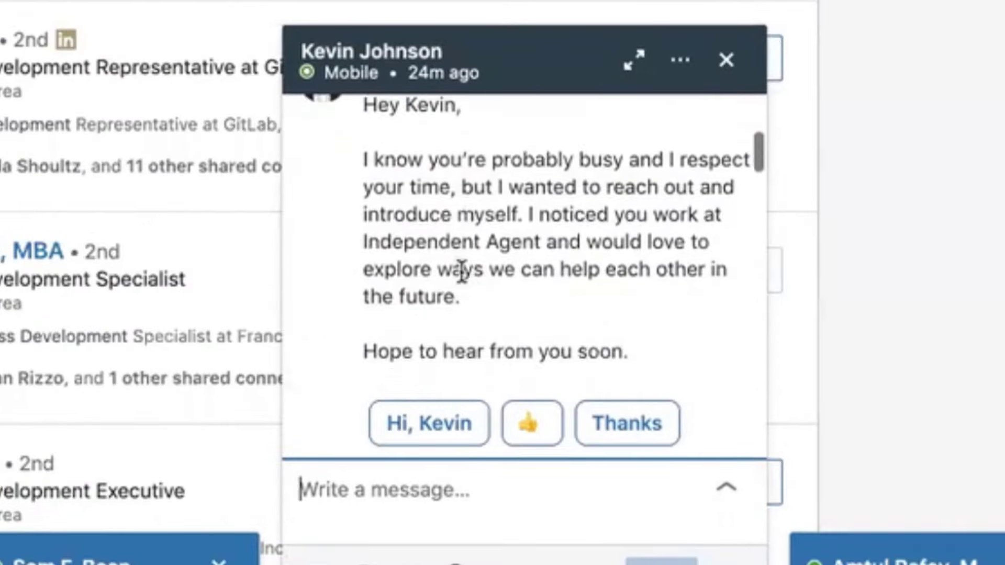
{"action": "scroll", "coordinate": [461, 269], "scroll_direction": "down", "scroll_amount": 6}
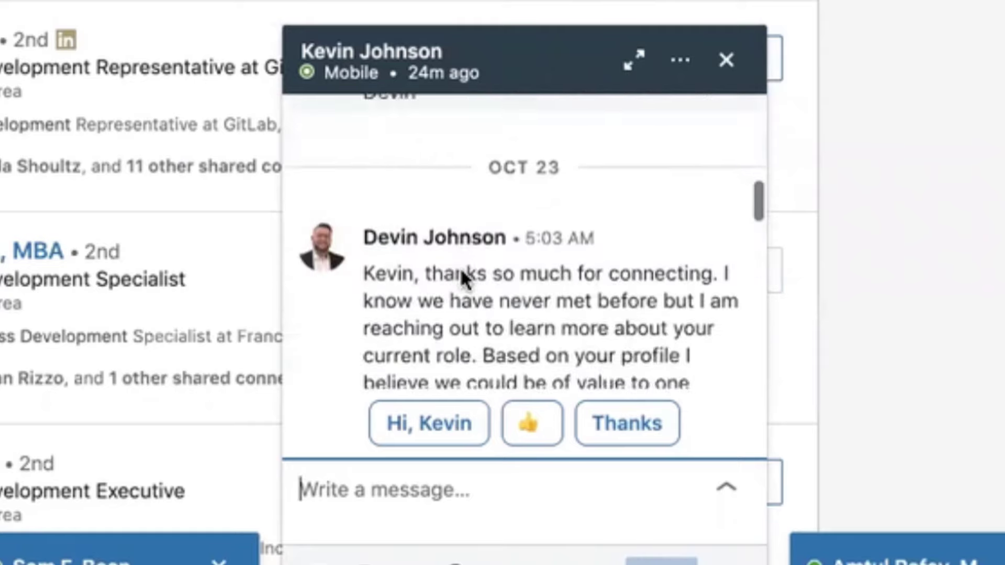
{"action": "scroll", "coordinate": [464, 270], "scroll_direction": "down", "scroll_amount": 10}
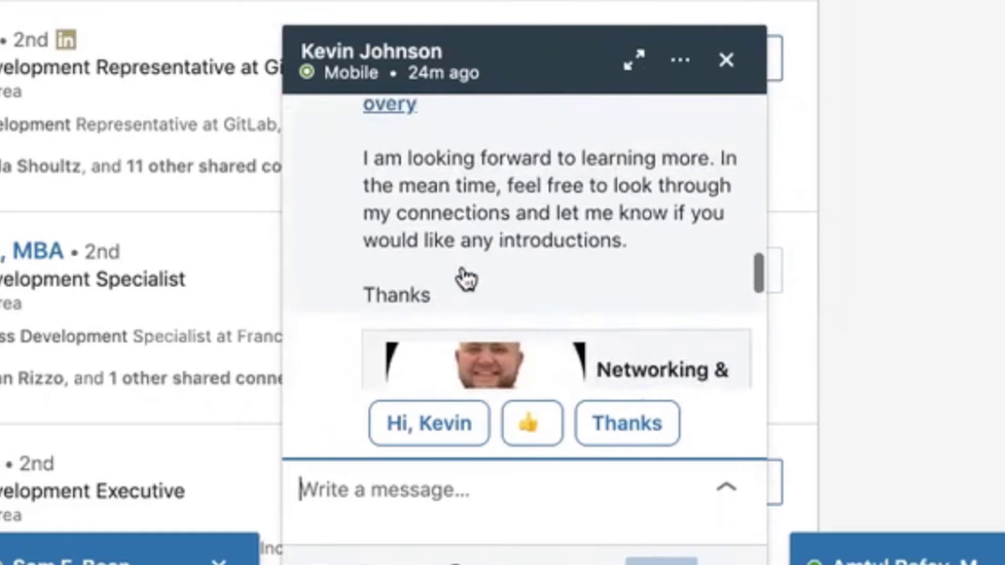
{"action": "scroll", "coordinate": [465, 274], "scroll_direction": "down", "scroll_amount": 8}
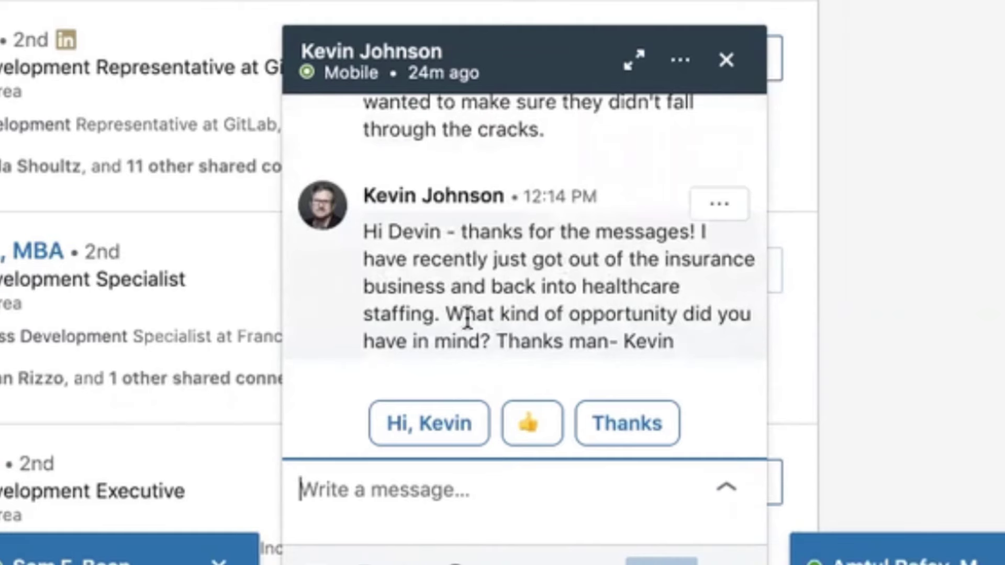
{"action": "left_click", "coordinate": [534, 87]}
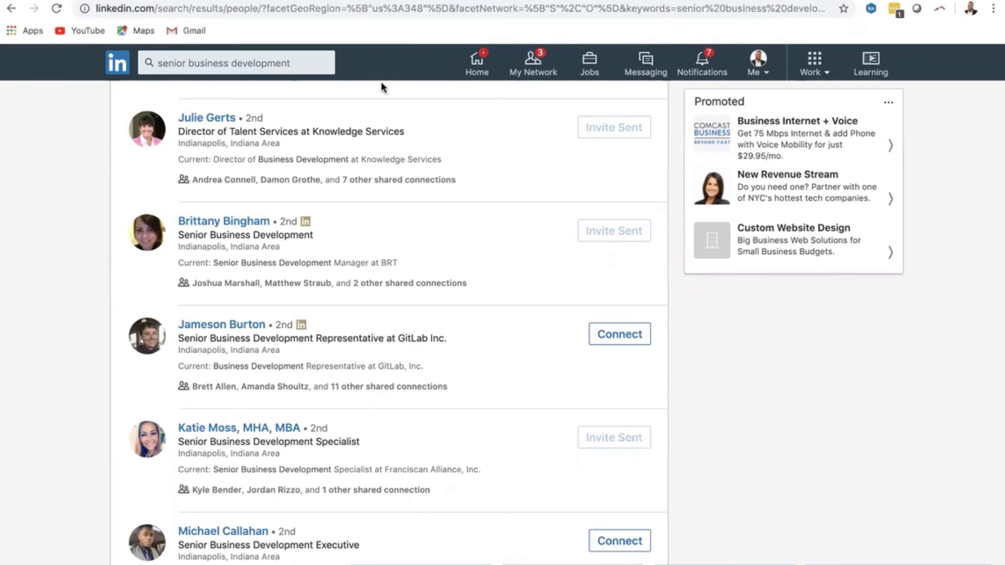
Step: Switch to the Kennected Outreach Platform tab showing the Sequences settings
{"action": "left_click", "coordinate": [273, 1]}
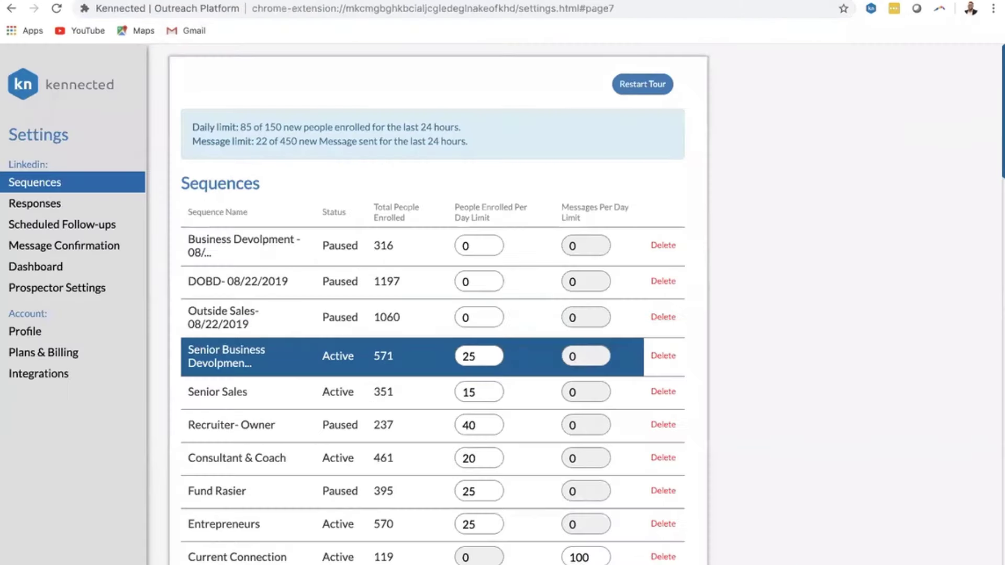